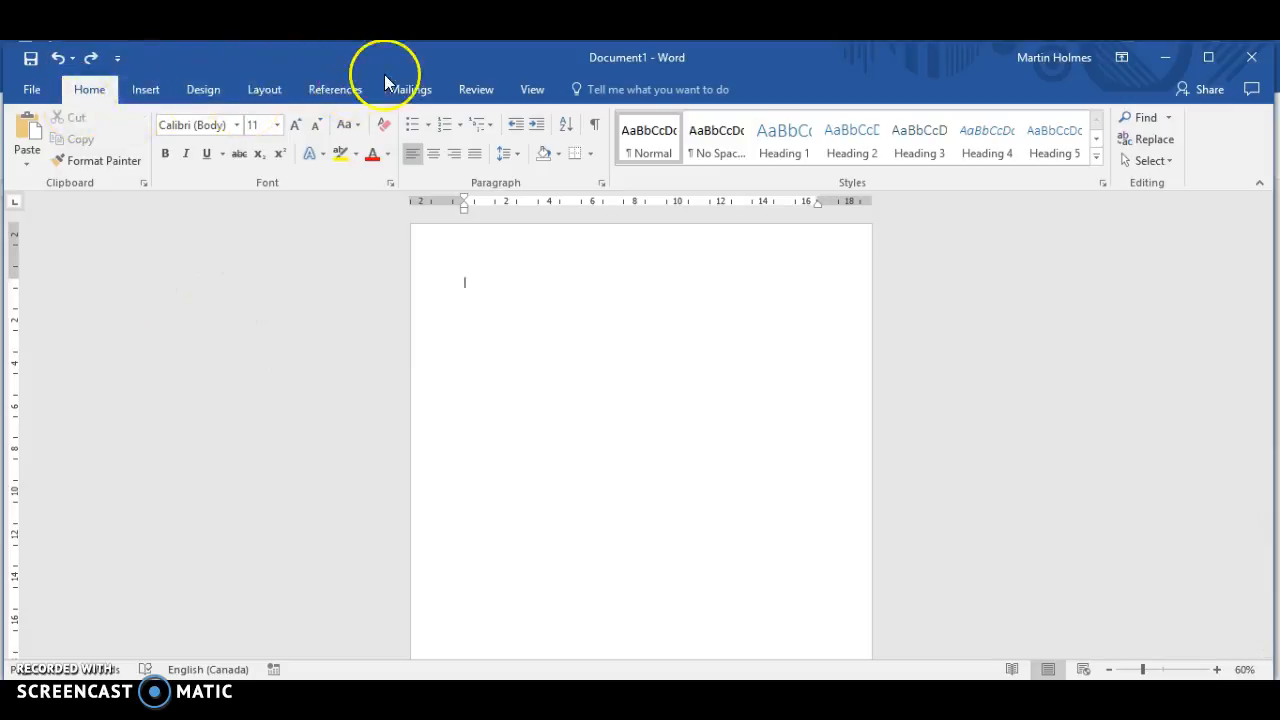
Step: Examine the list of available citation styles for the document
left_click(342, 90)
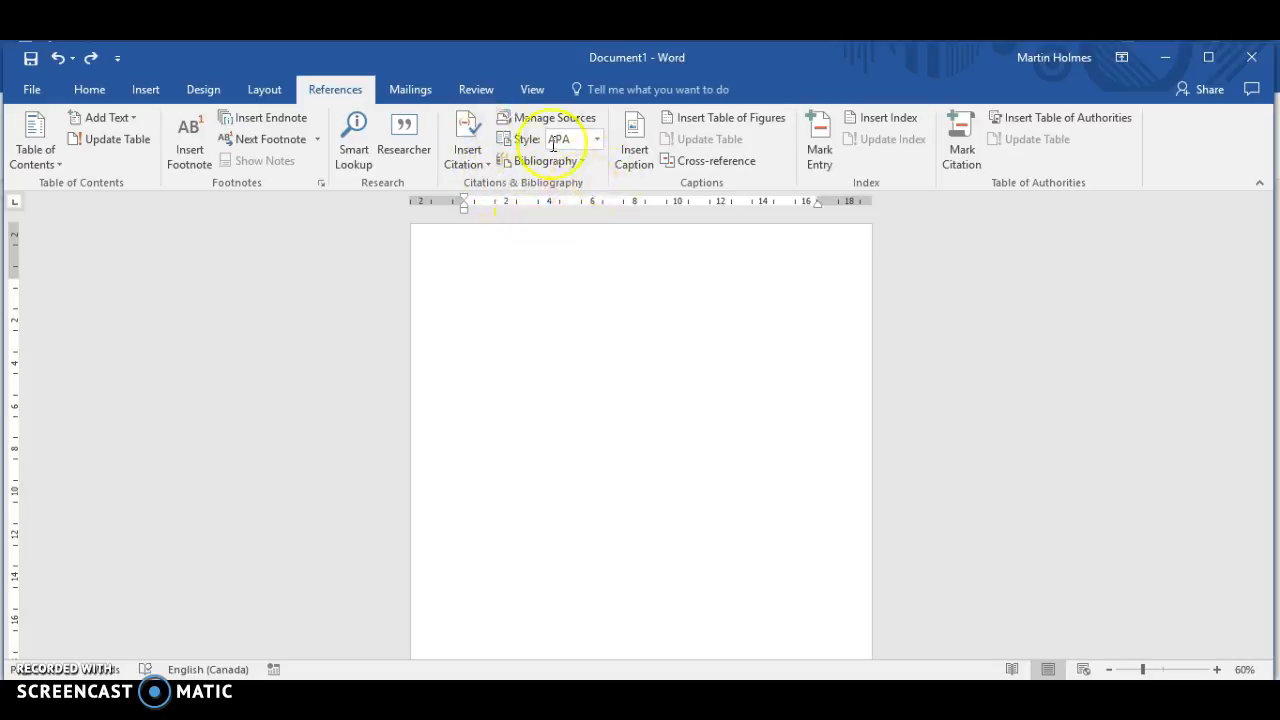
left_click(597, 140)
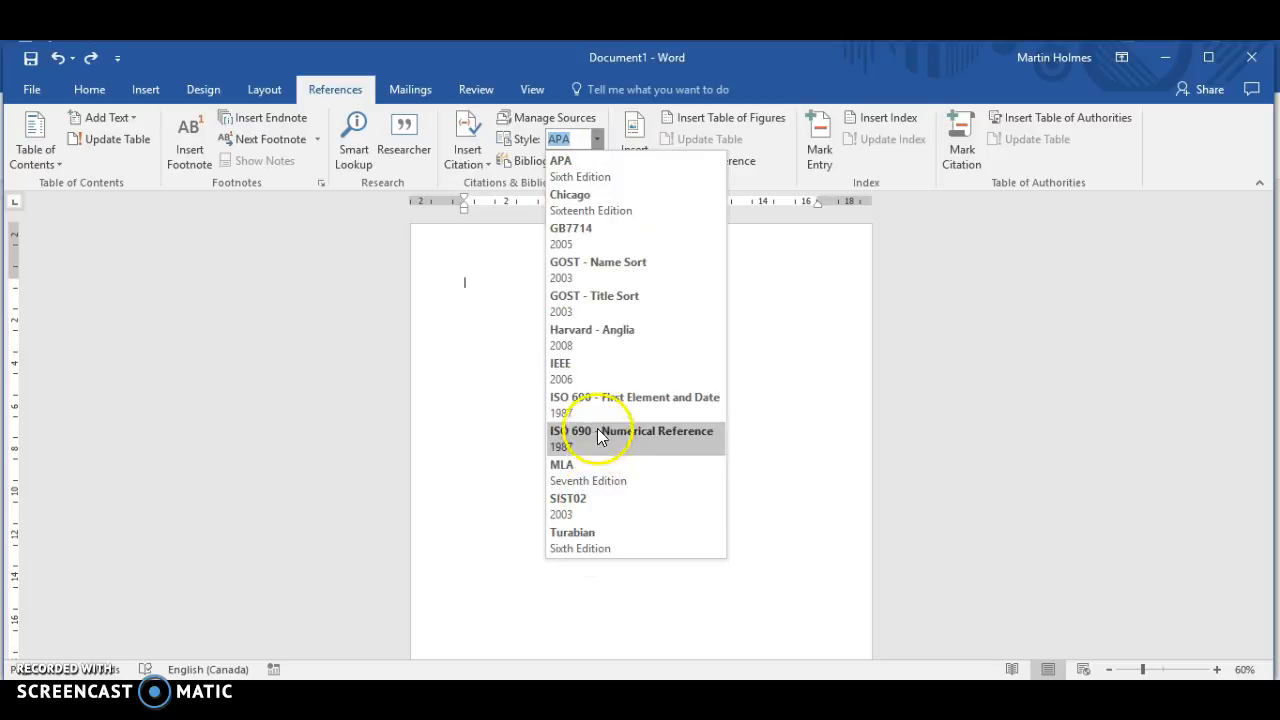
left_click(596, 139)
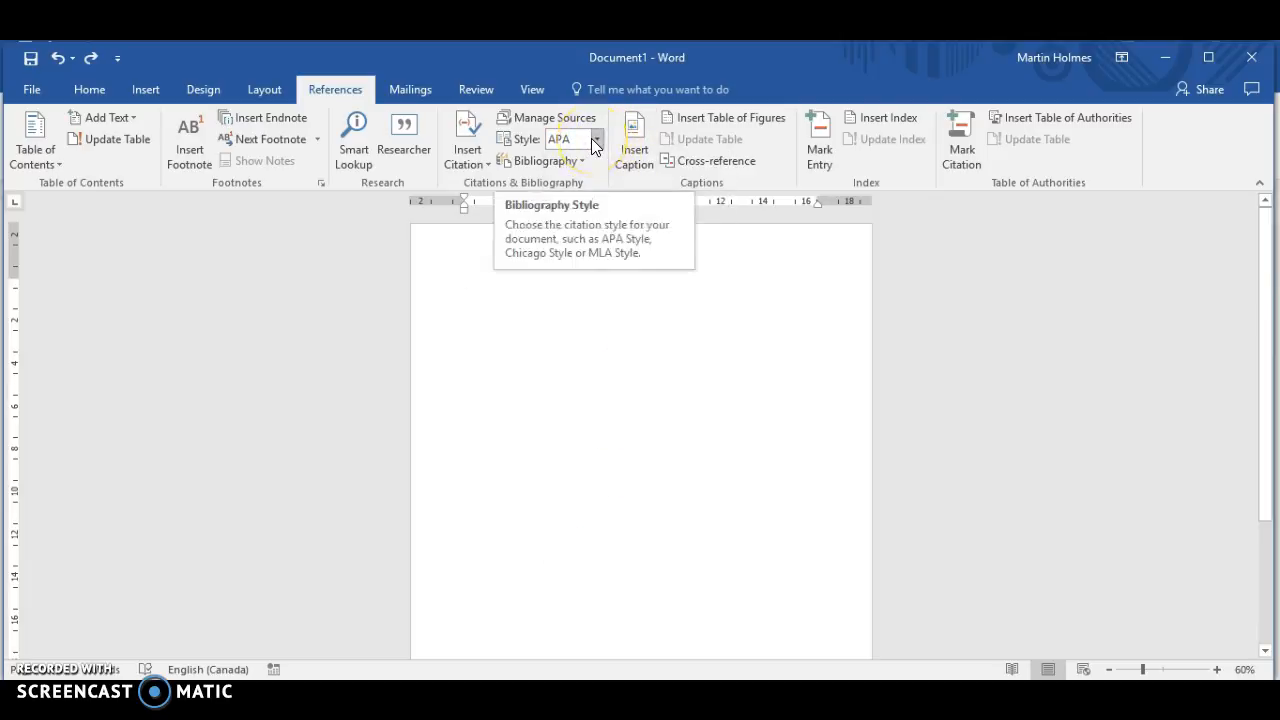
left_click(595, 139)
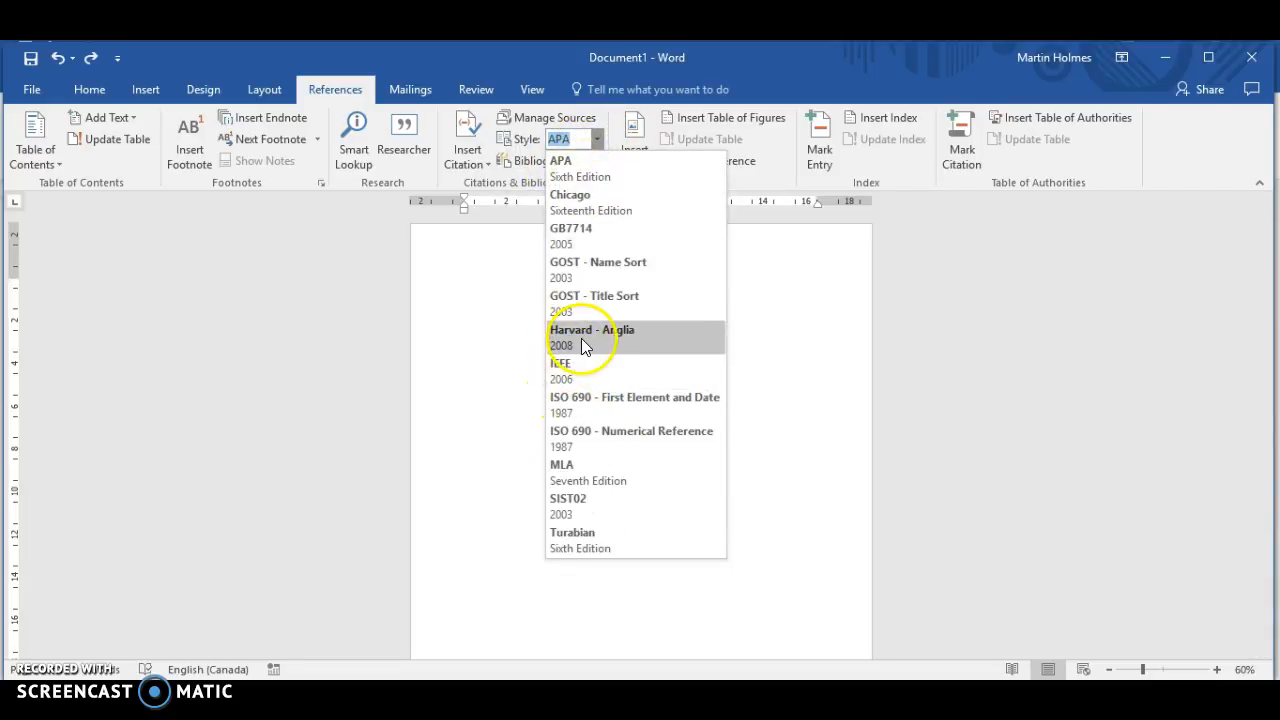
left_click(302, 350)
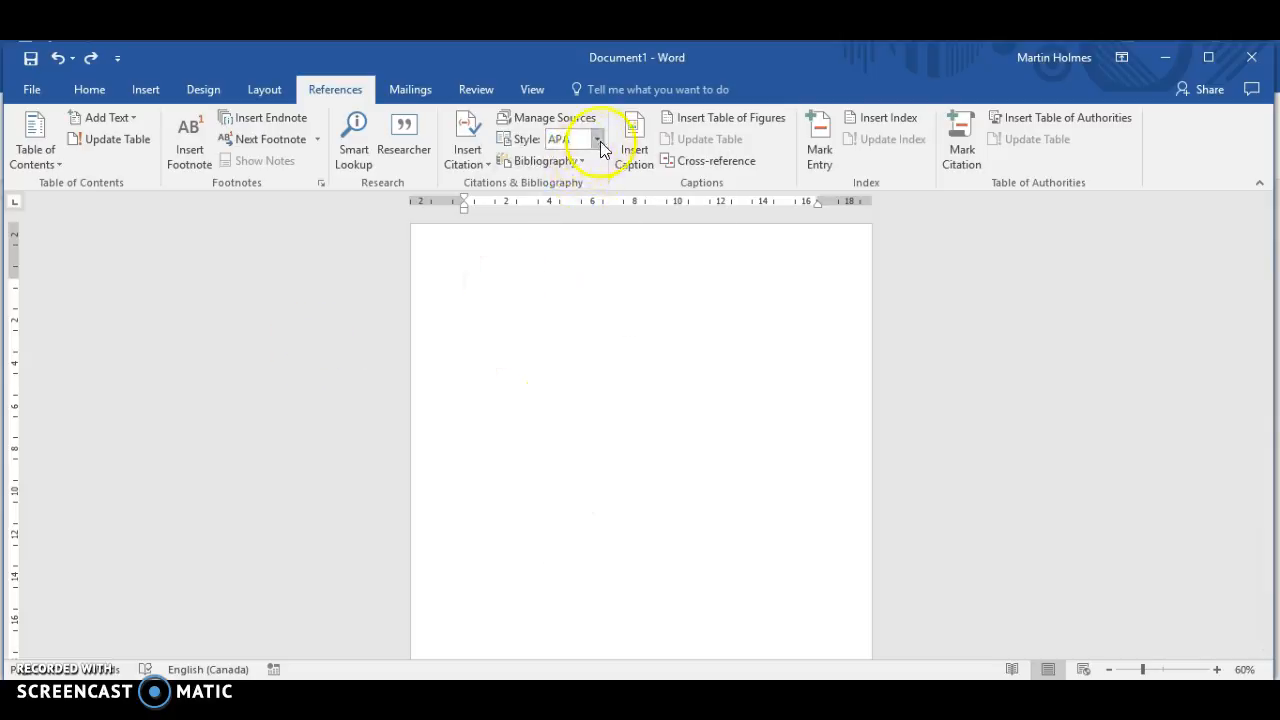
Step: Start a new citation source, review the available source types and choose Journal Article
left_click(466, 160)
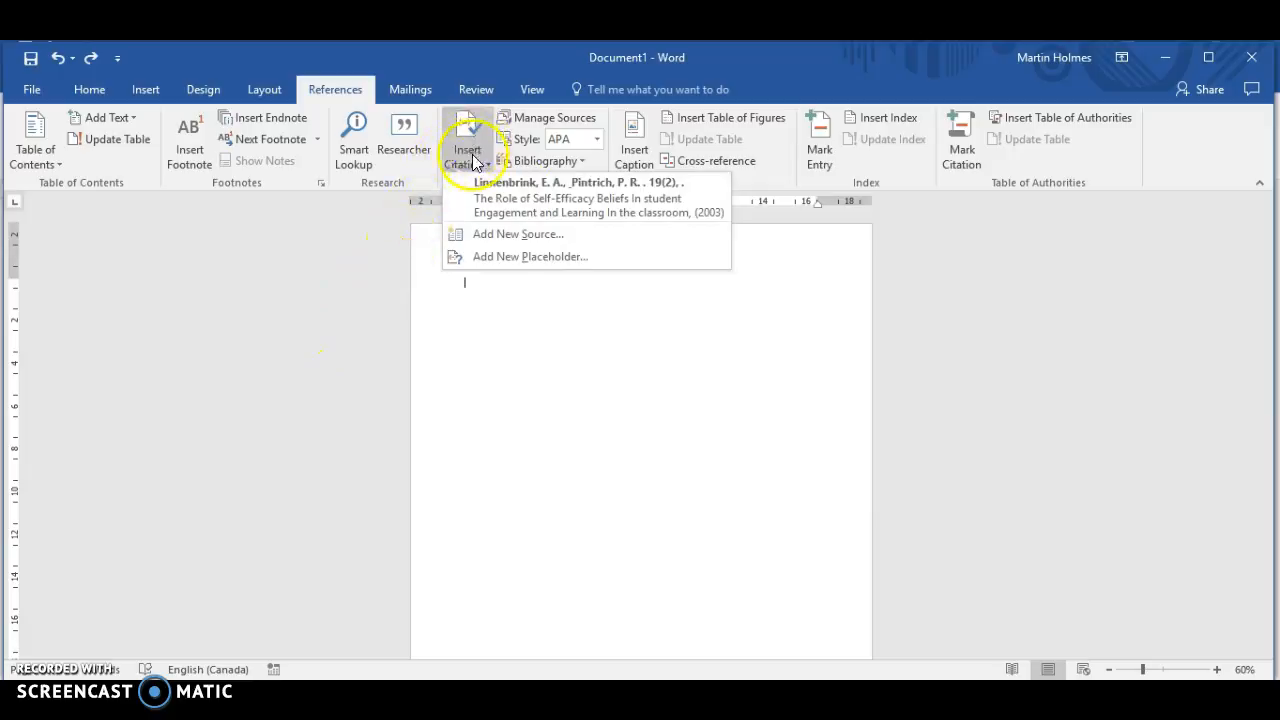
left_click(505, 234)
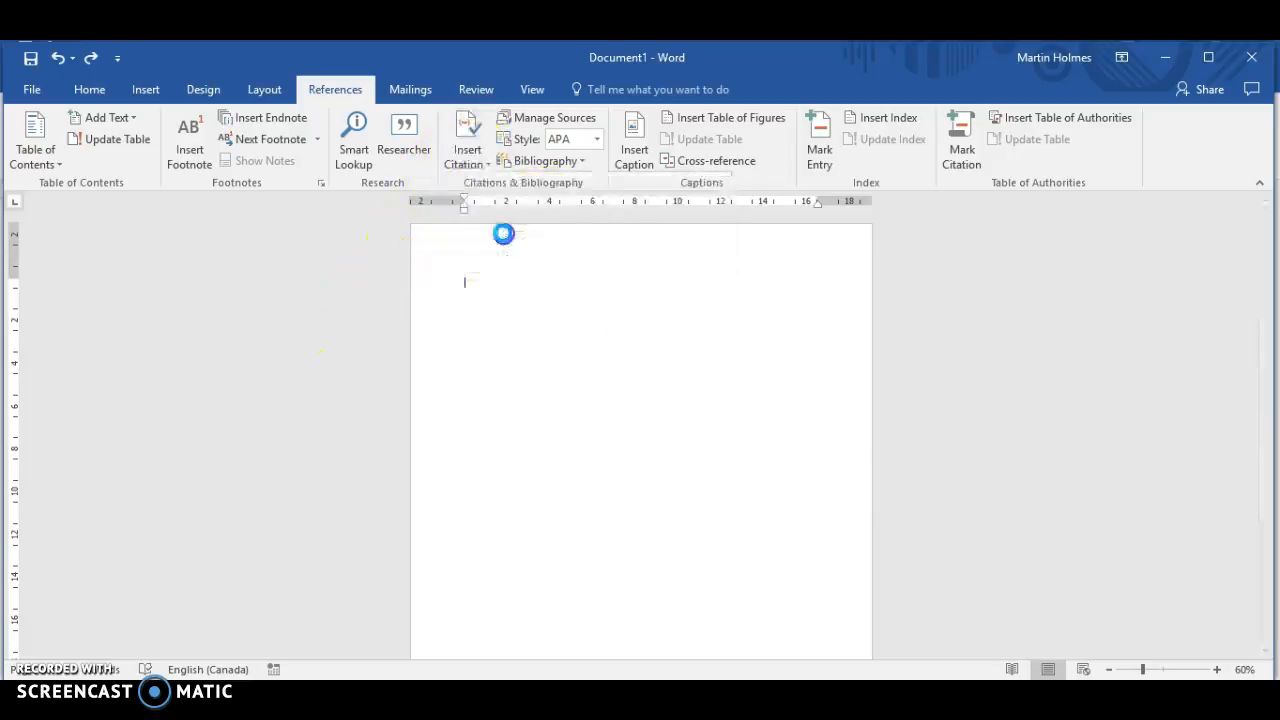
left_click(545, 254)
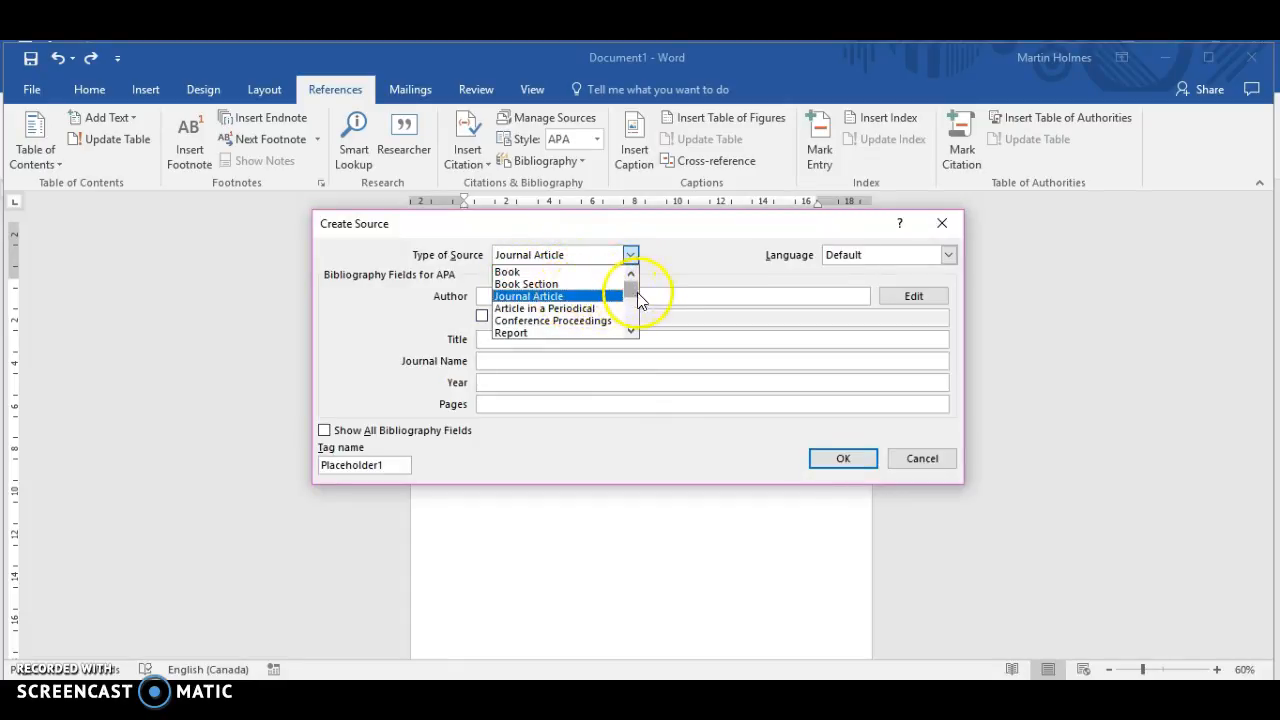
left_click(631, 332)
left_click(631, 332)
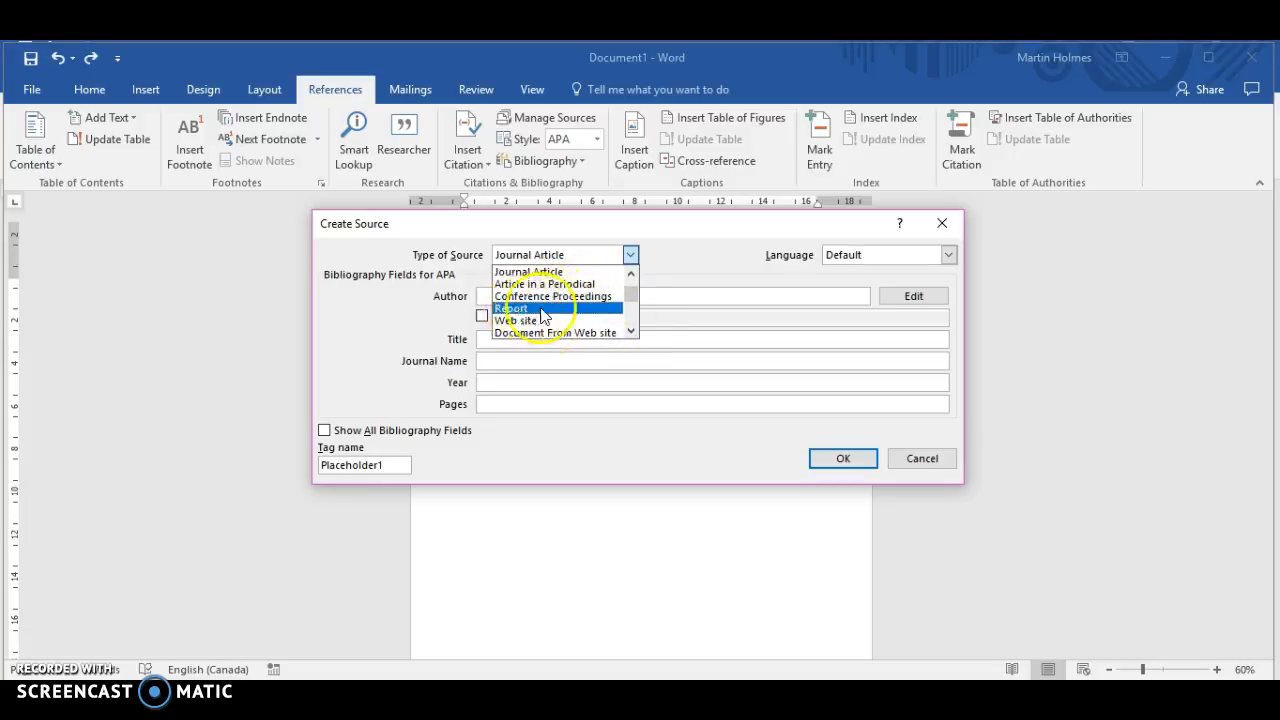
left_click(631, 332)
left_click(631, 332)
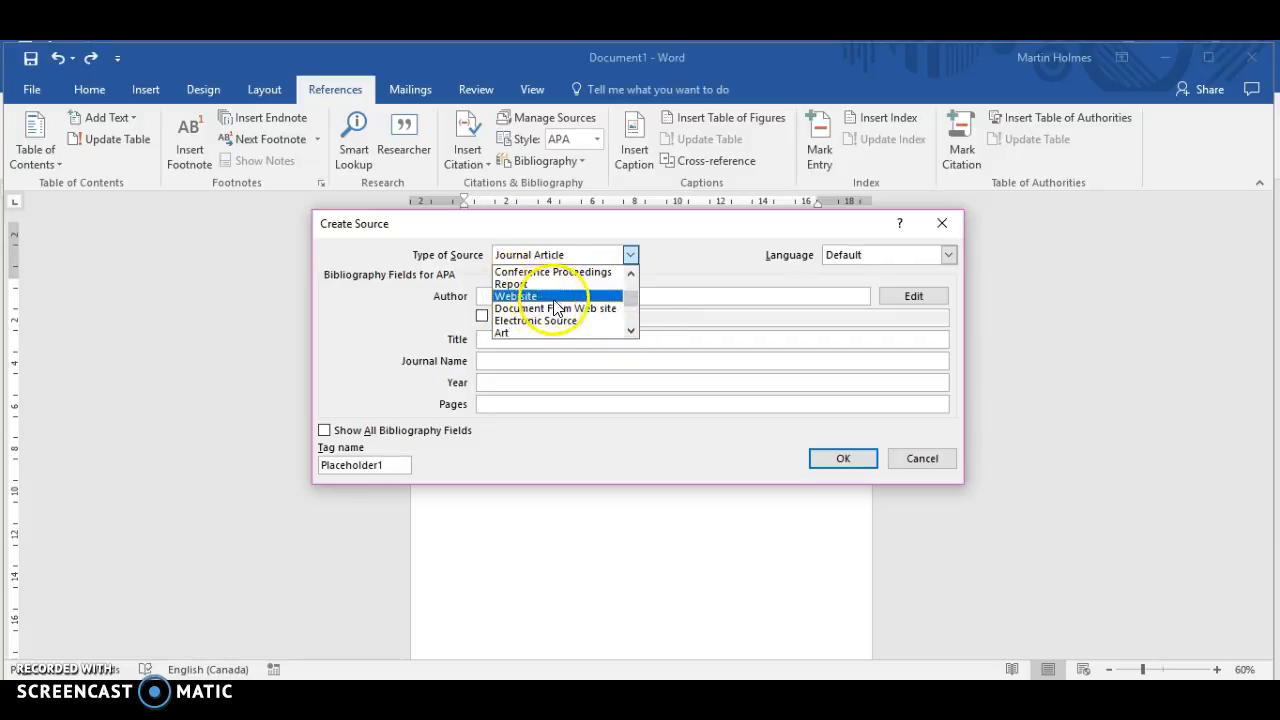
left_click(631, 332)
left_click(631, 332)
left_click(631, 332)
left_click(631, 332)
left_click(631, 332)
left_click(631, 332)
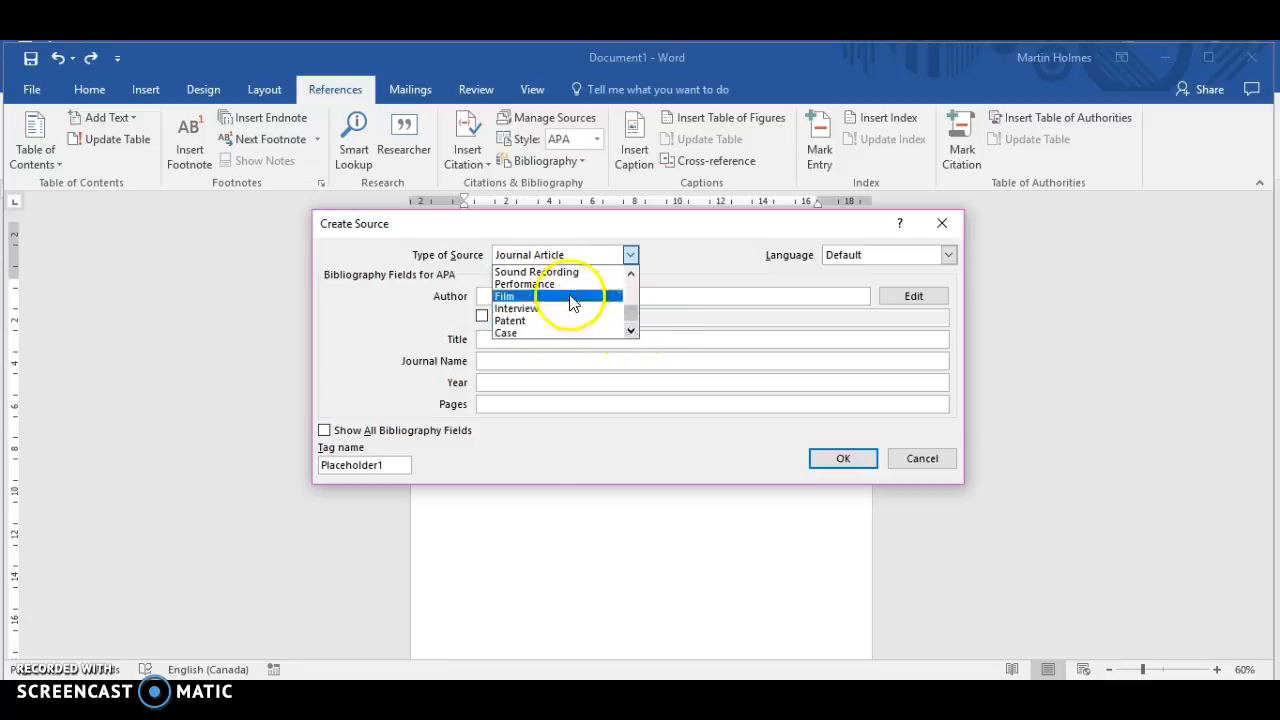
mouse_move(624, 304)
left_mouse_down()
mouse_move(627, 323)
mouse_move(626, 283)
left_mouse_up()
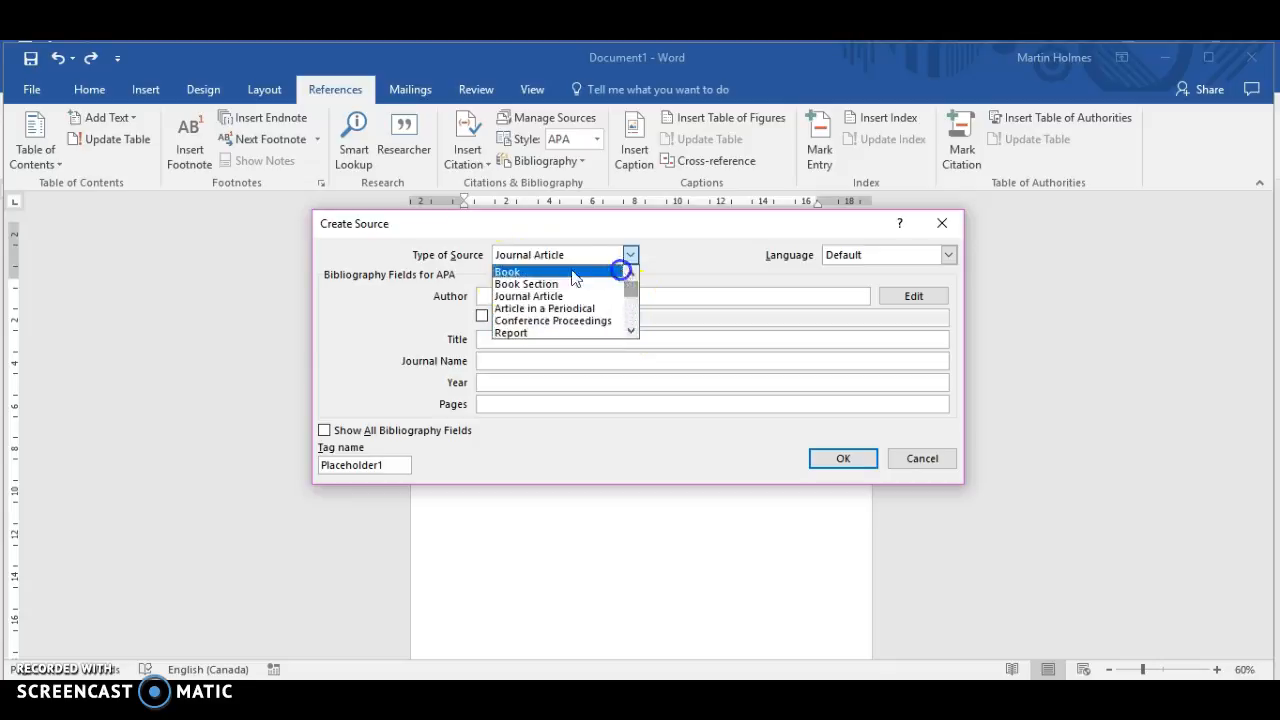
left_click(525, 295)
Step: Enter the author's surname and first initial for the new source
left_click(502, 296)
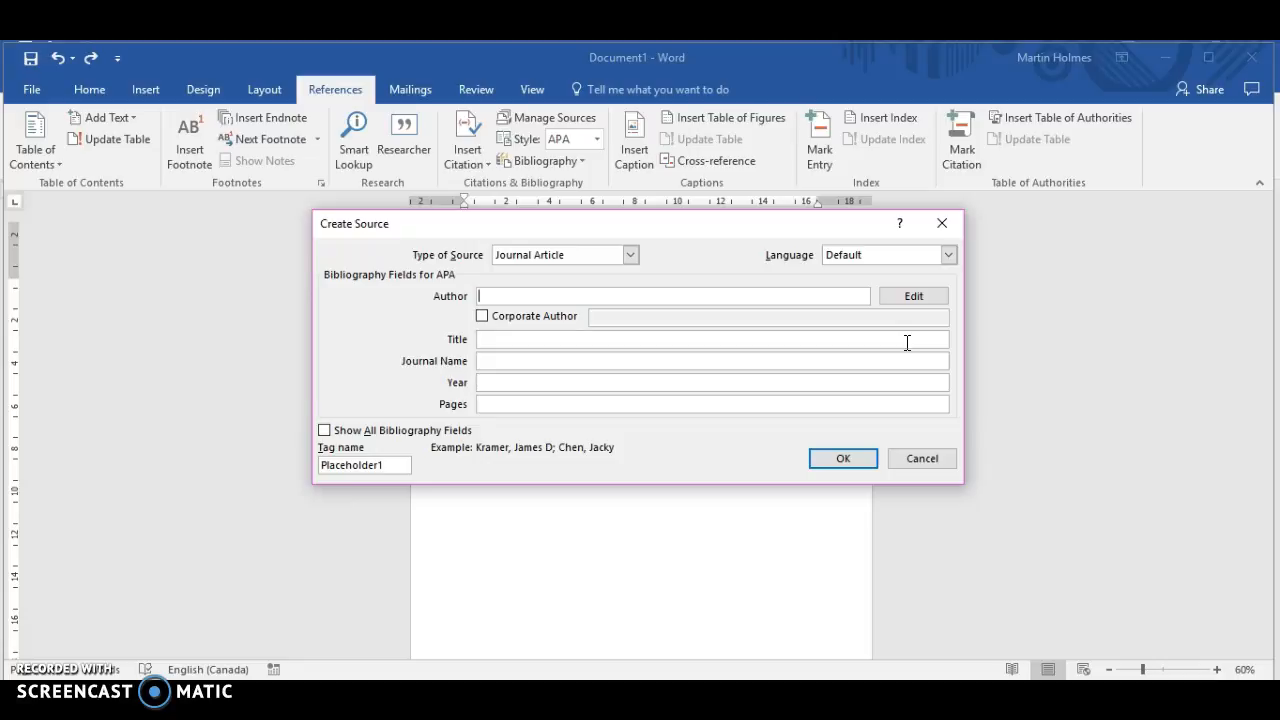
type("Holmes, M")
key("Tab")
key("Tab")
key("Tab")
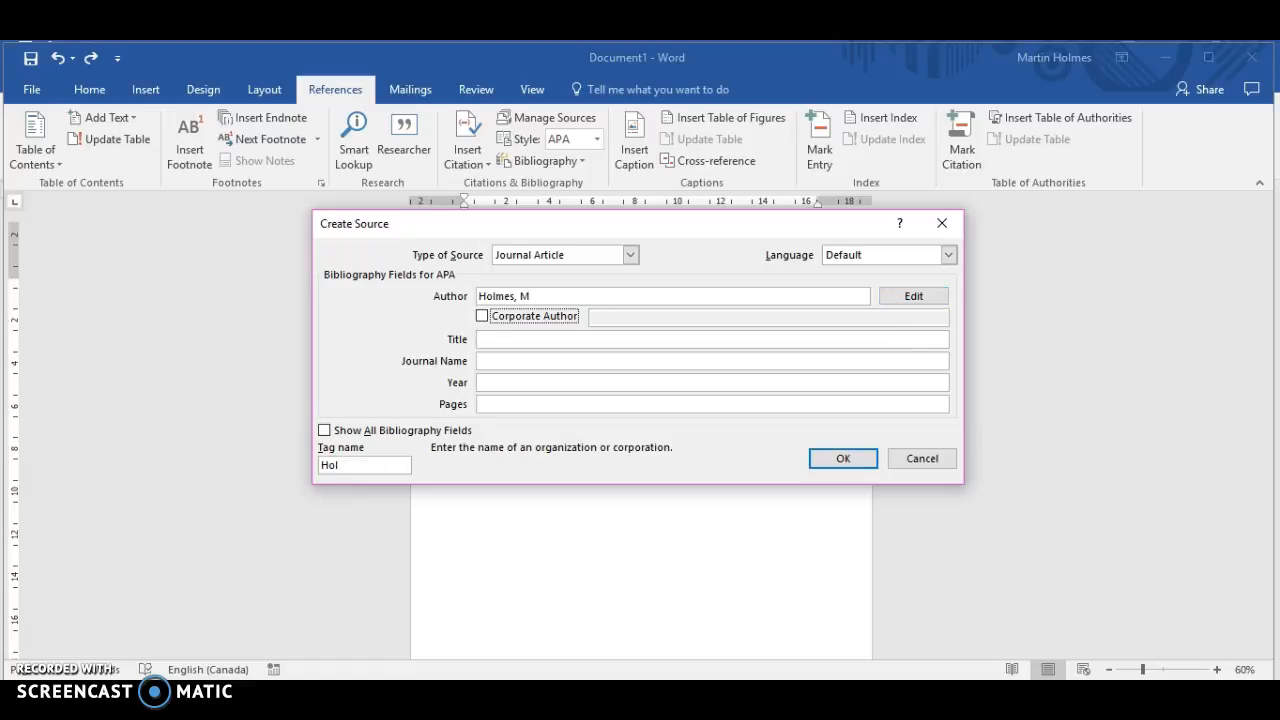
Step: Set the article title to "Public Parks: Accessibility and Quality"
type("P")
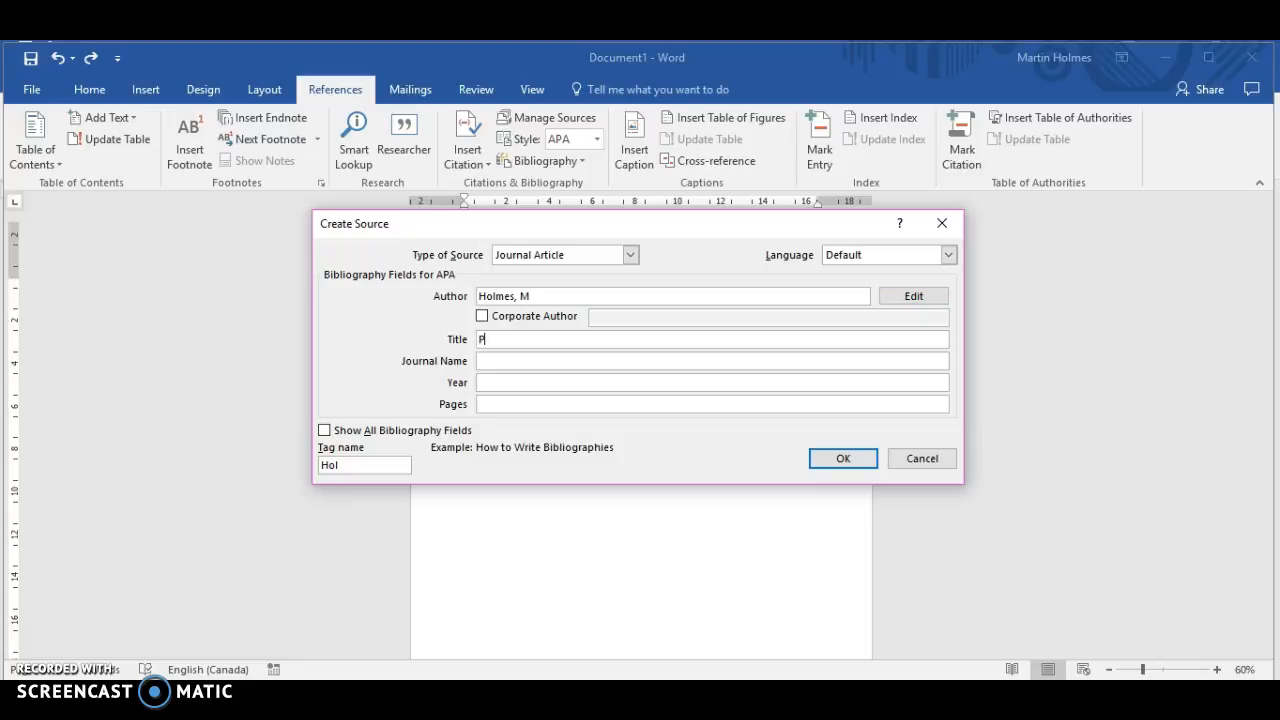
type("ublic")
type(" Parks")
type(": Acc")
type("eess")
key("BackSpace")
key("BackSpace")
key("BackSpace")
type("ssibili")
type("ty and Quli")
type("lity")
key("Tab")
Step: Fill in the source's journal name "Journal of Public Parks", year 2016 and pages 110-120
type("Jou")
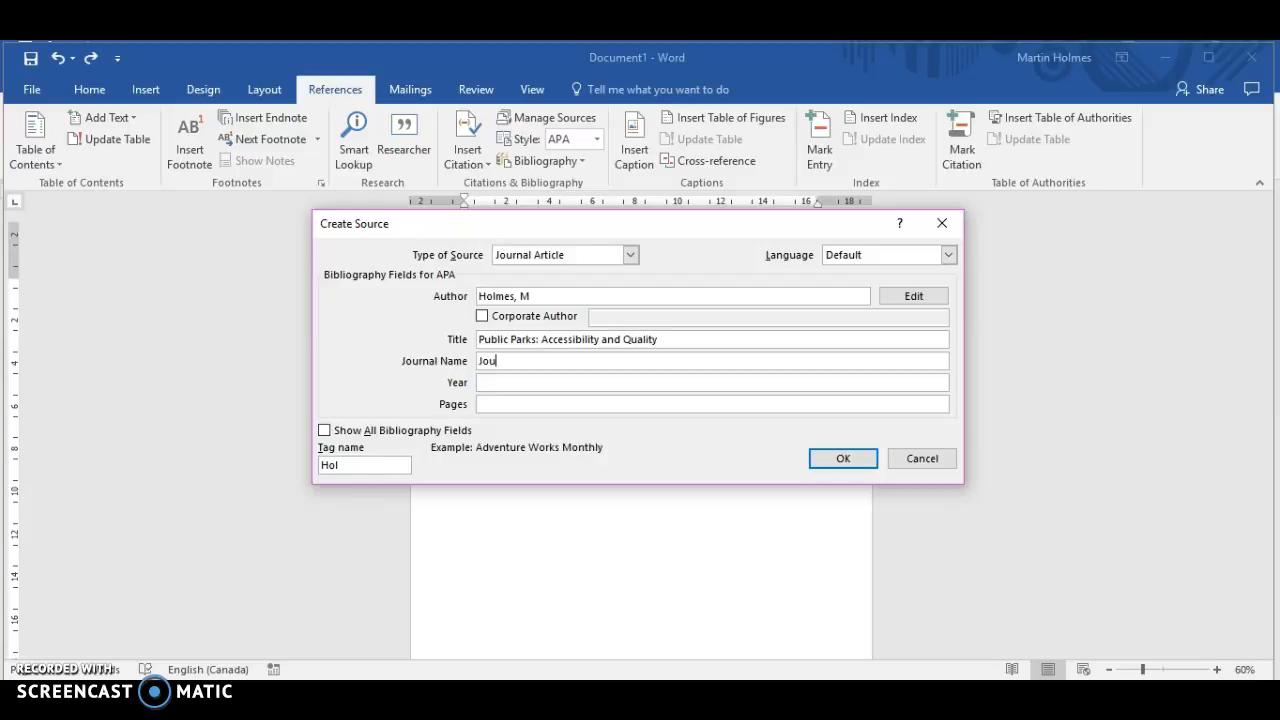
type("rnal of Pul")
key("BackSpace")
type("ublic Parks")
key("Tab")
type("2016")
key("Tab")
type("11")
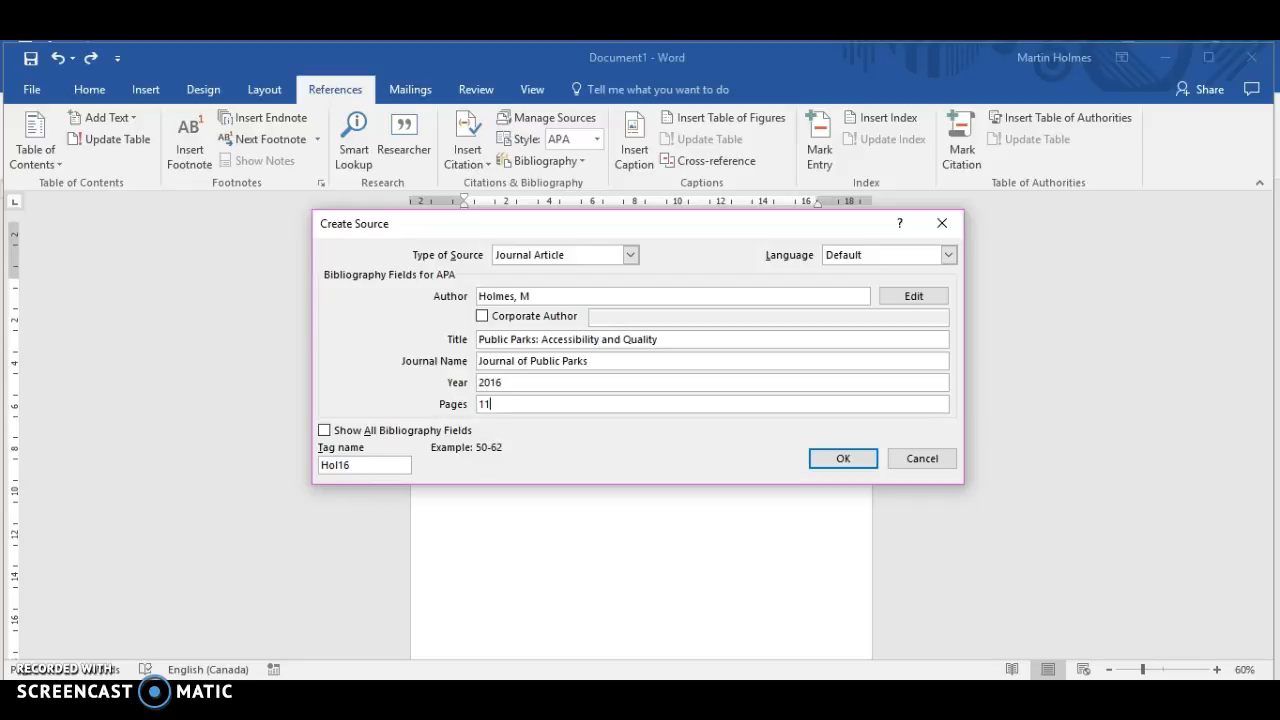
type("0-120")
Step: Show all bibliography fields, set the volume to 19 and the issue to 2, and save the source
left_click(325, 432)
left_click_drag(942, 380, 942, 406)
left_click(610, 426)
type("19")
key("Tab")
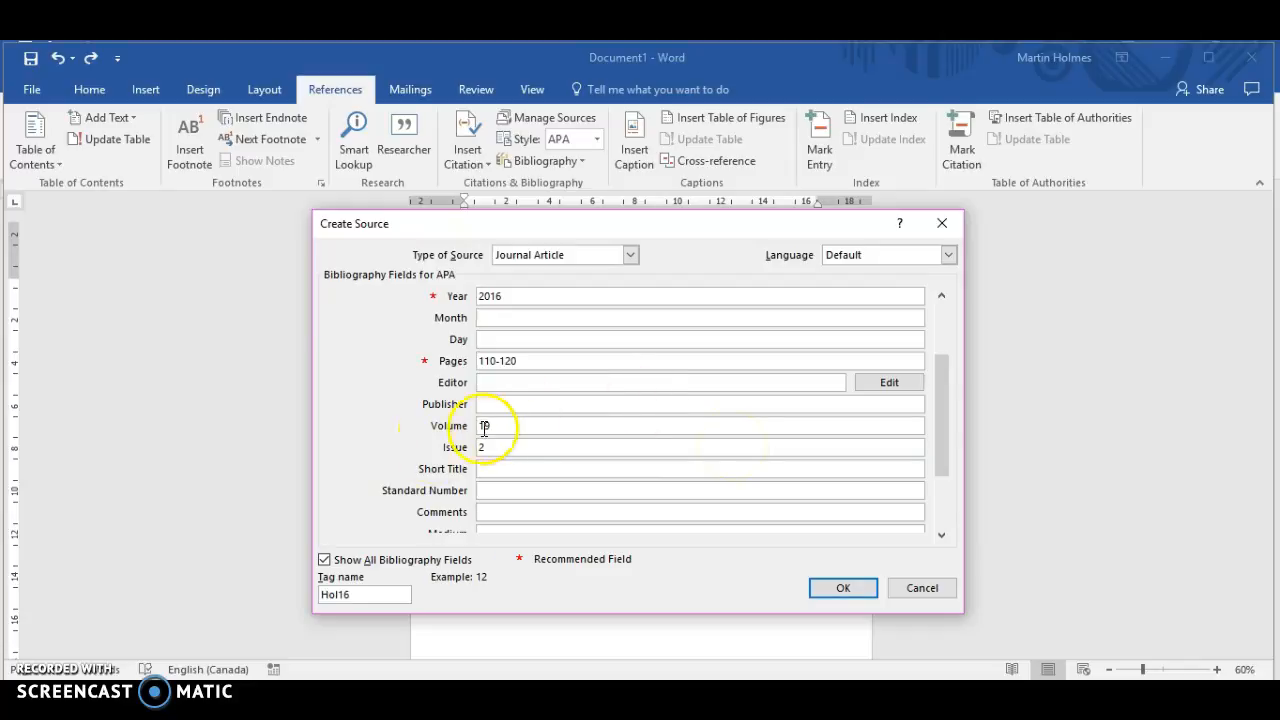
left_click(843, 588)
Step: Examine the inserted in-text citation and the editing options it offers
left_click(505, 285)
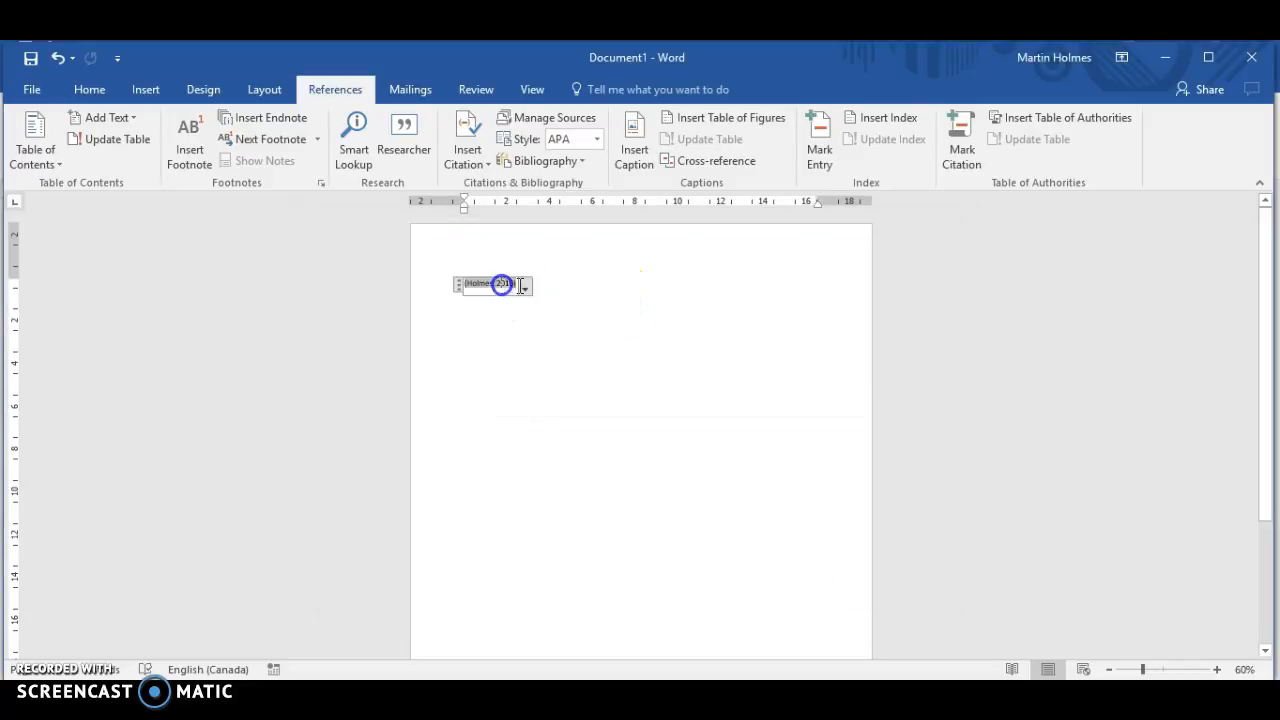
left_click(566, 286)
left_click_drag(595, 308, 366, 274)
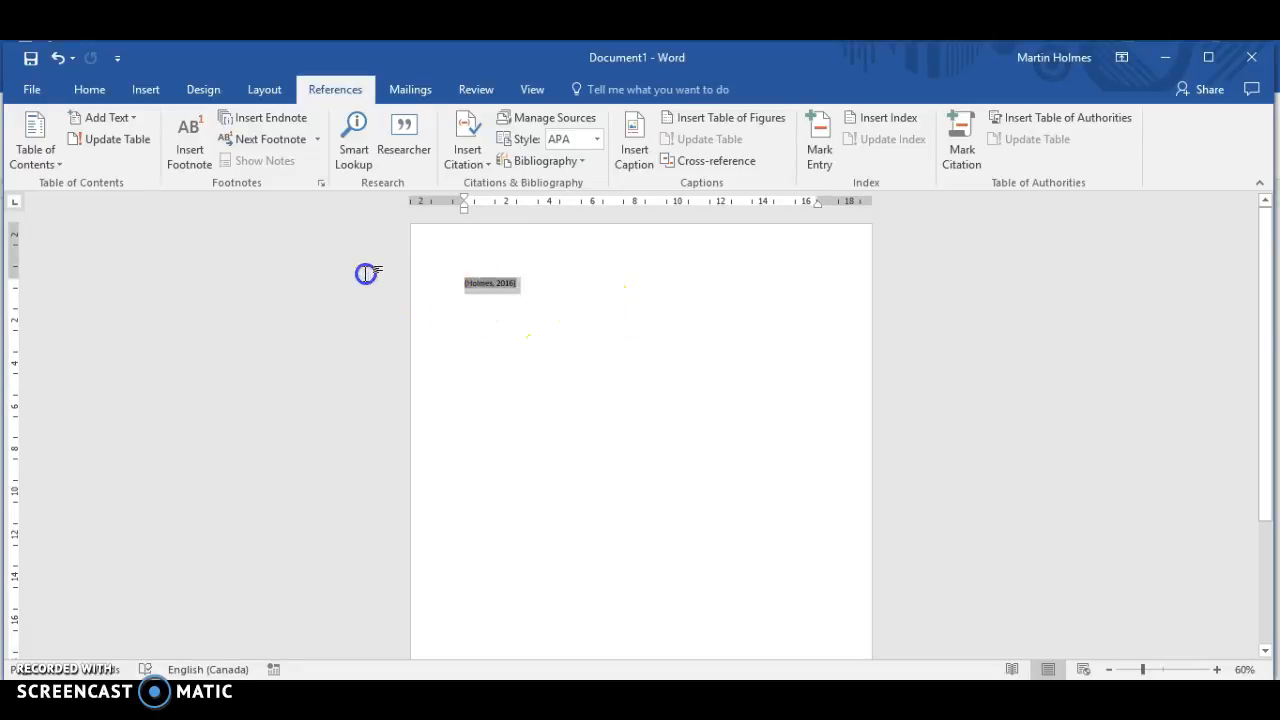
left_click(508, 291)
left_click(458, 285)
left_click(523, 289)
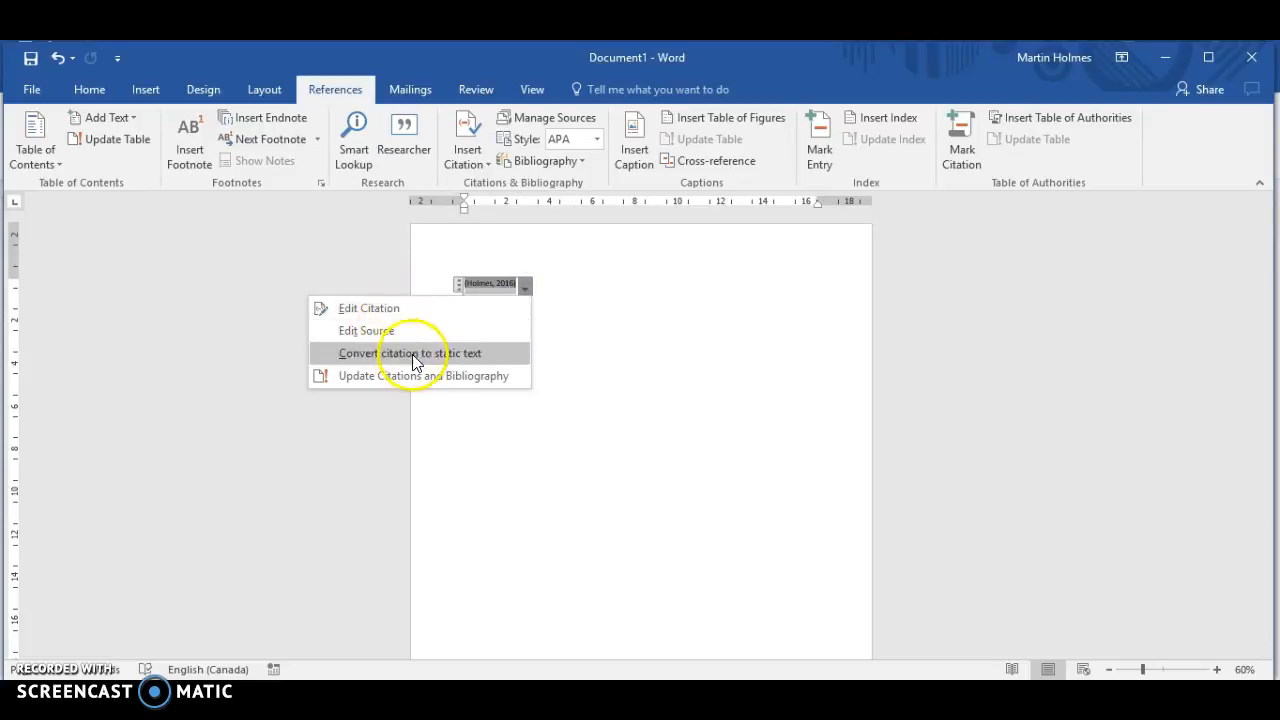
left_click(726, 424)
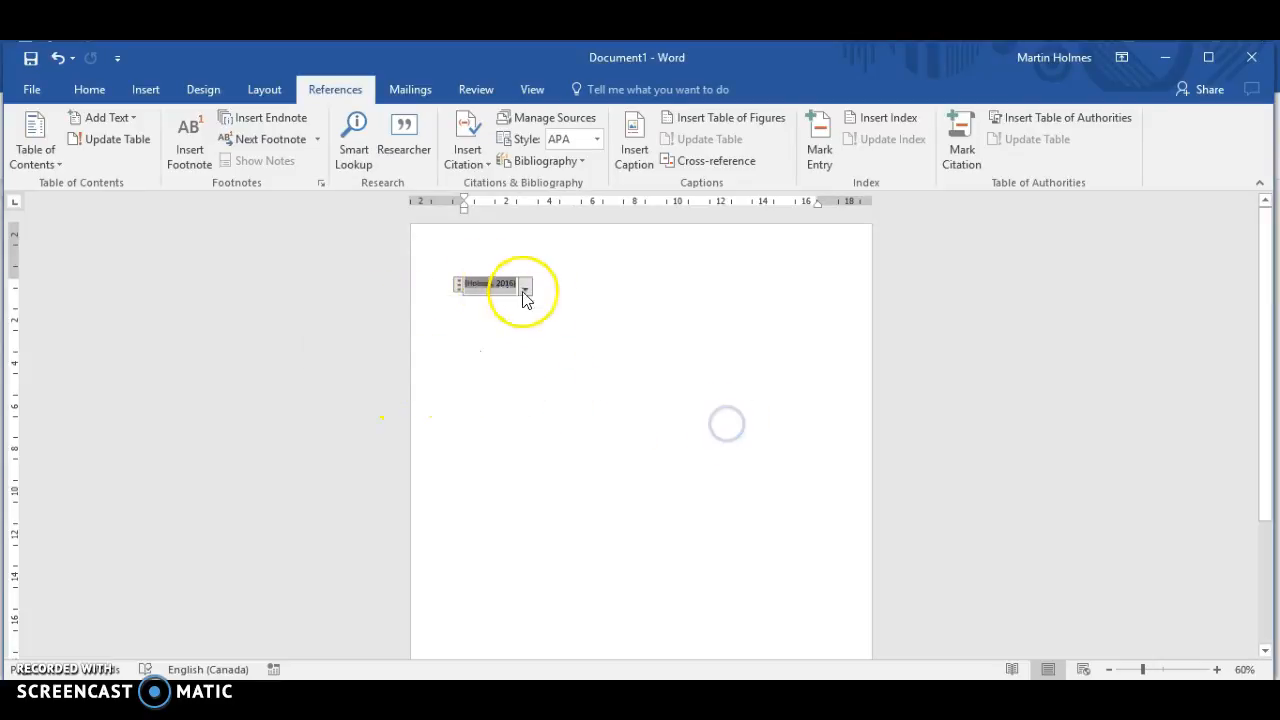
Step: Delete the inserted citation from the first line of the page
left_click(592, 341)
left_click(380, 284)
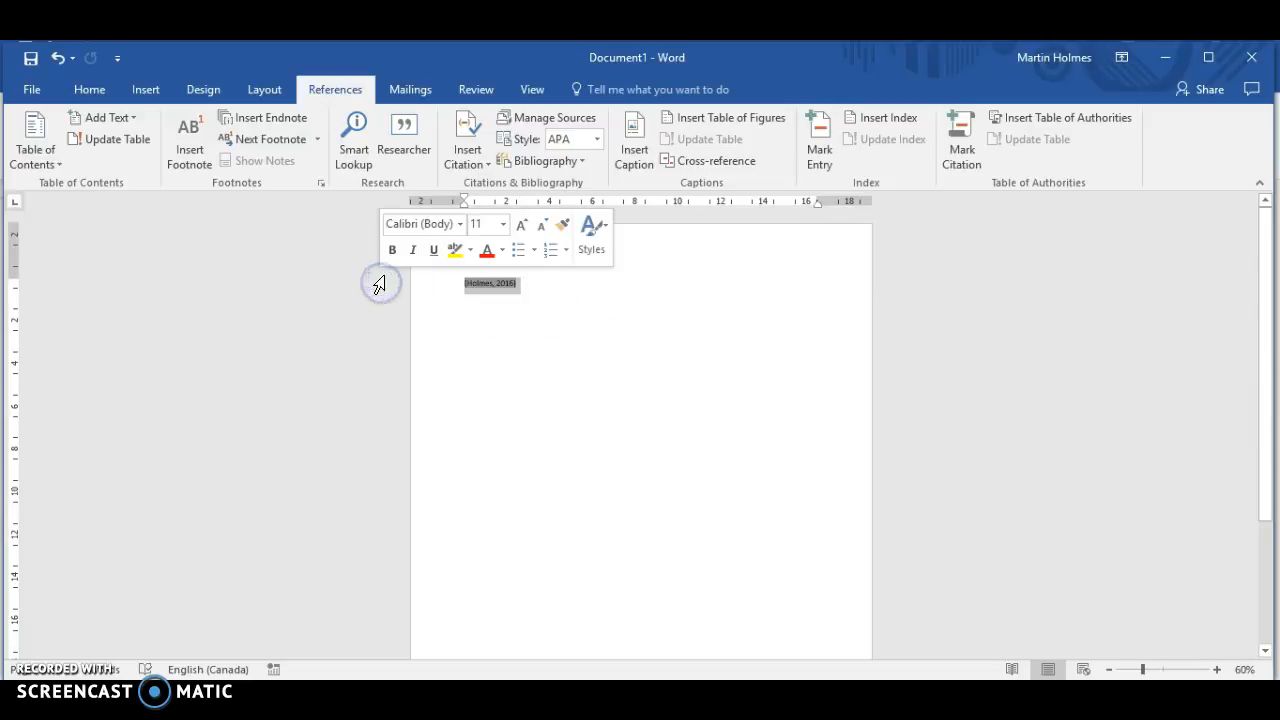
key("Delete")
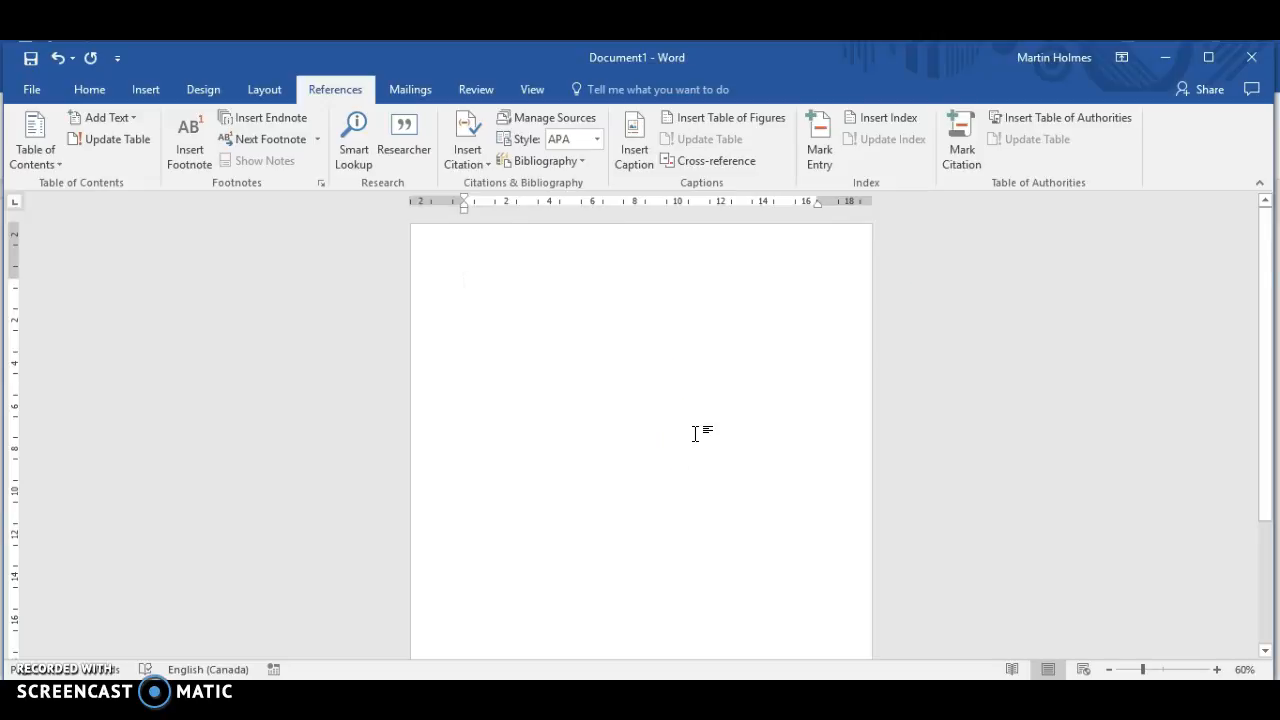
Step: Write "Public Parks are important features" on the first line of the document
type("Pu")
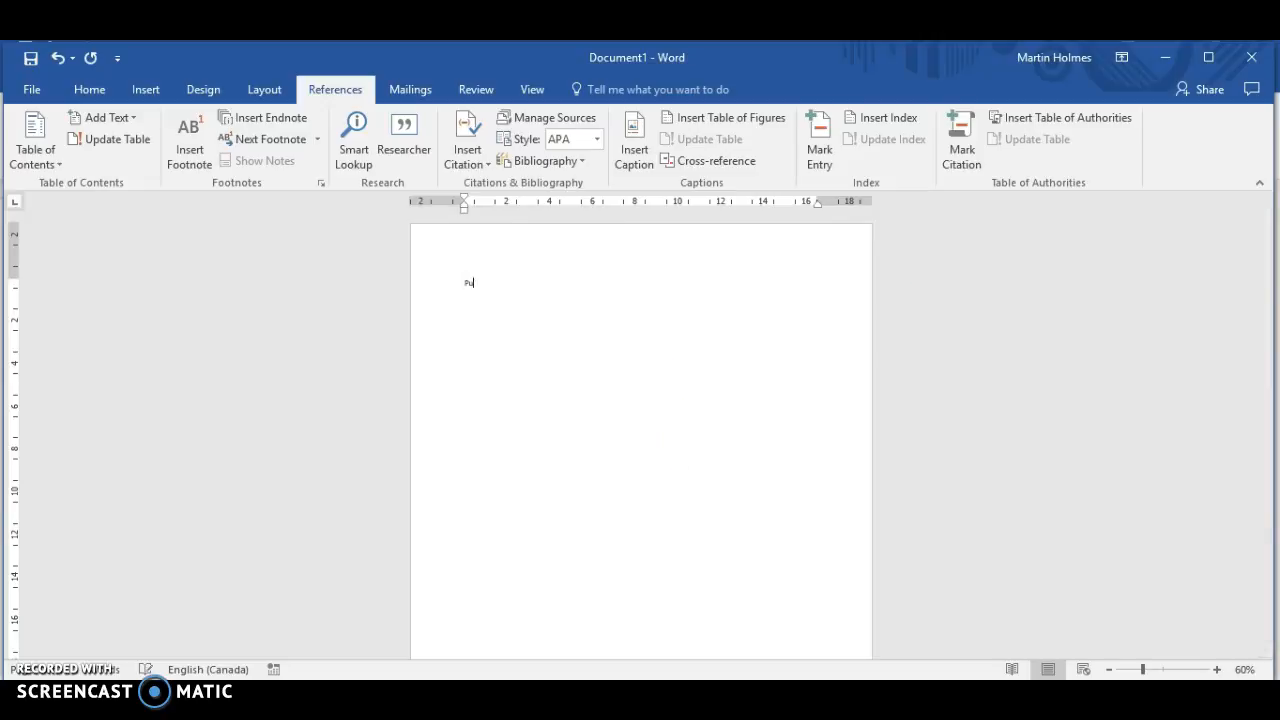
type("blic Parks are important features")
Step: Cite the 2016 source "Public Parks: Accessibility and Quality" after the sentence and close it with a period
left_click(466, 157)
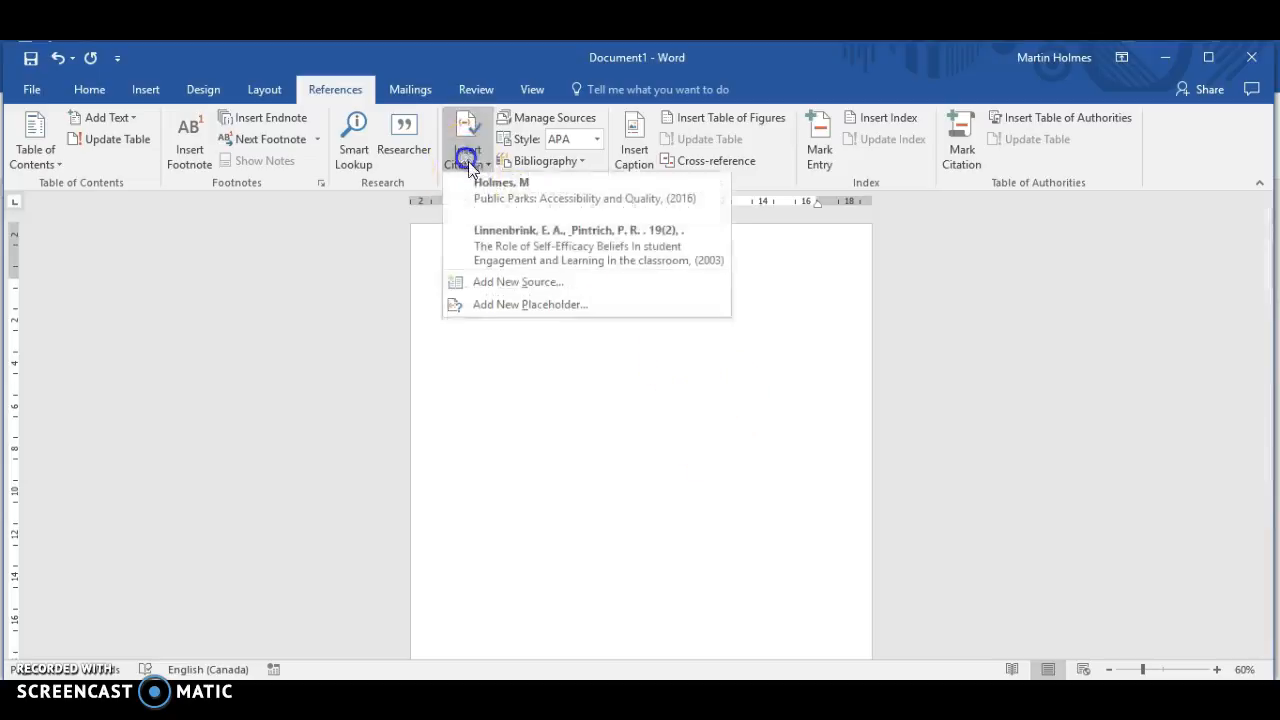
left_click(541, 196)
left_click(737, 350)
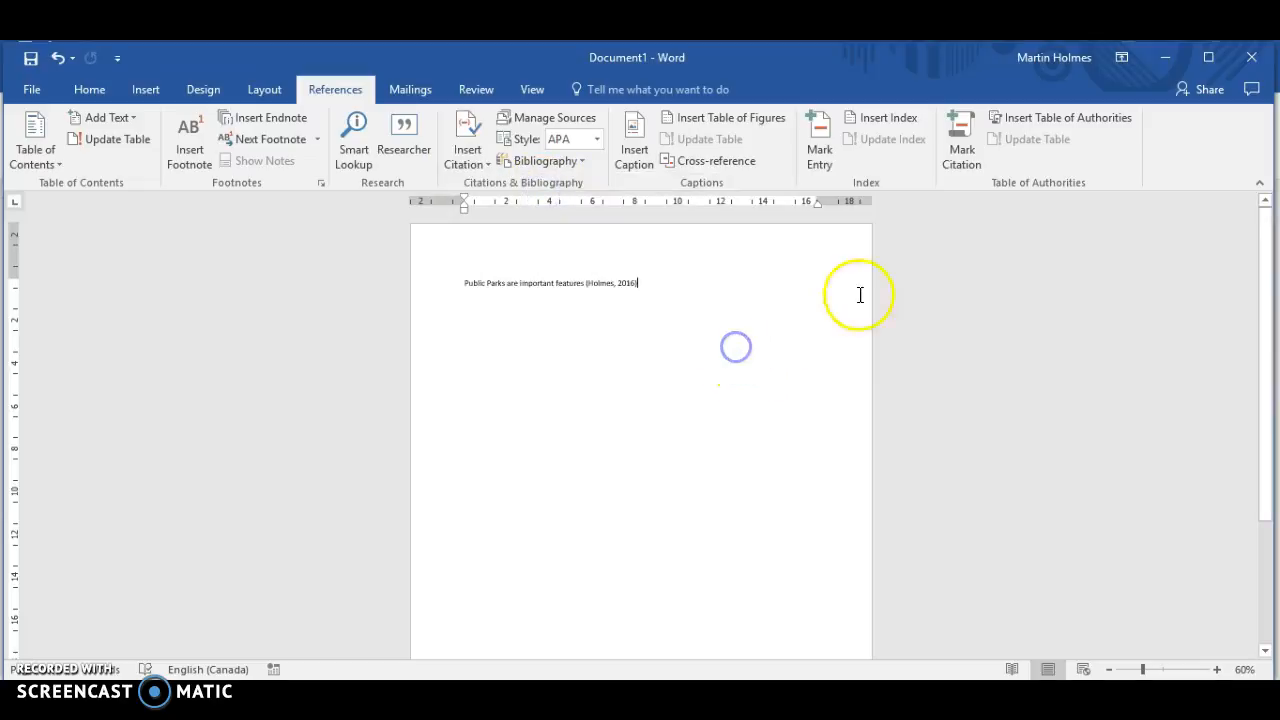
type(".")
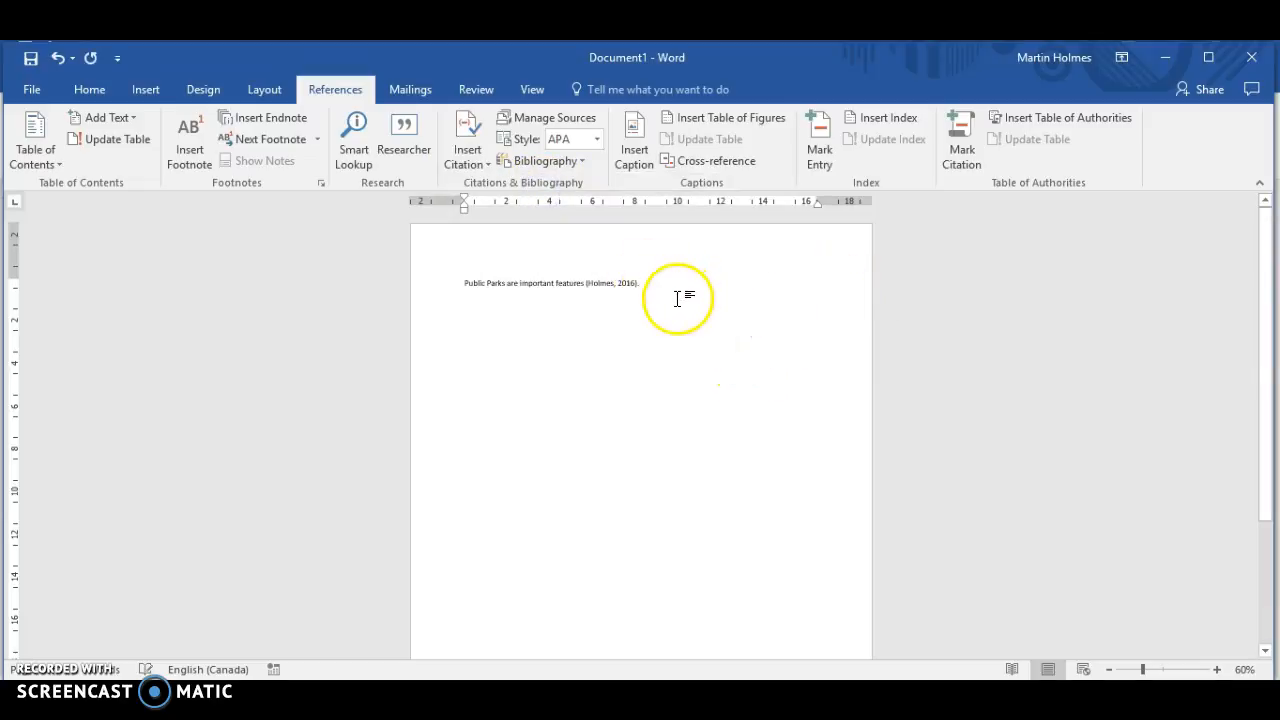
Step: Add the sentence "These are important because they are fun", citing the 2003 self-efficacy beliefs source and ending with a period
left_click(678, 284)
key("BackSpace")
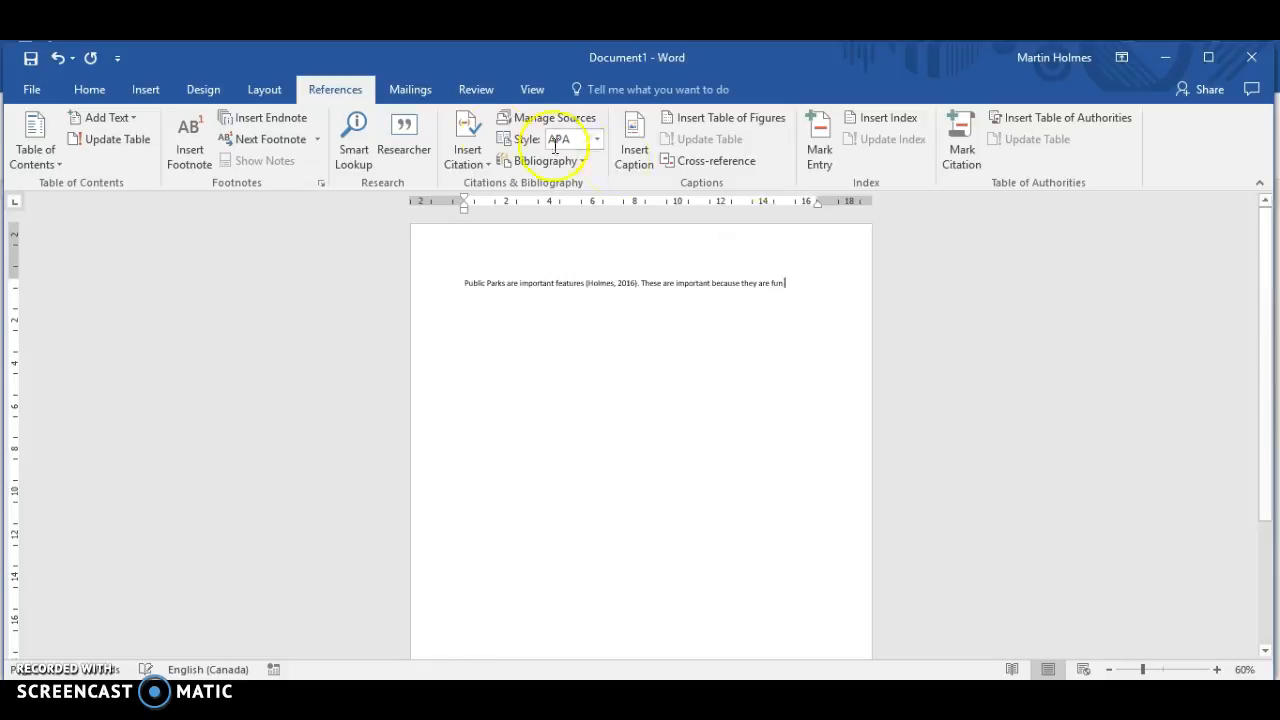
left_click(469, 152)
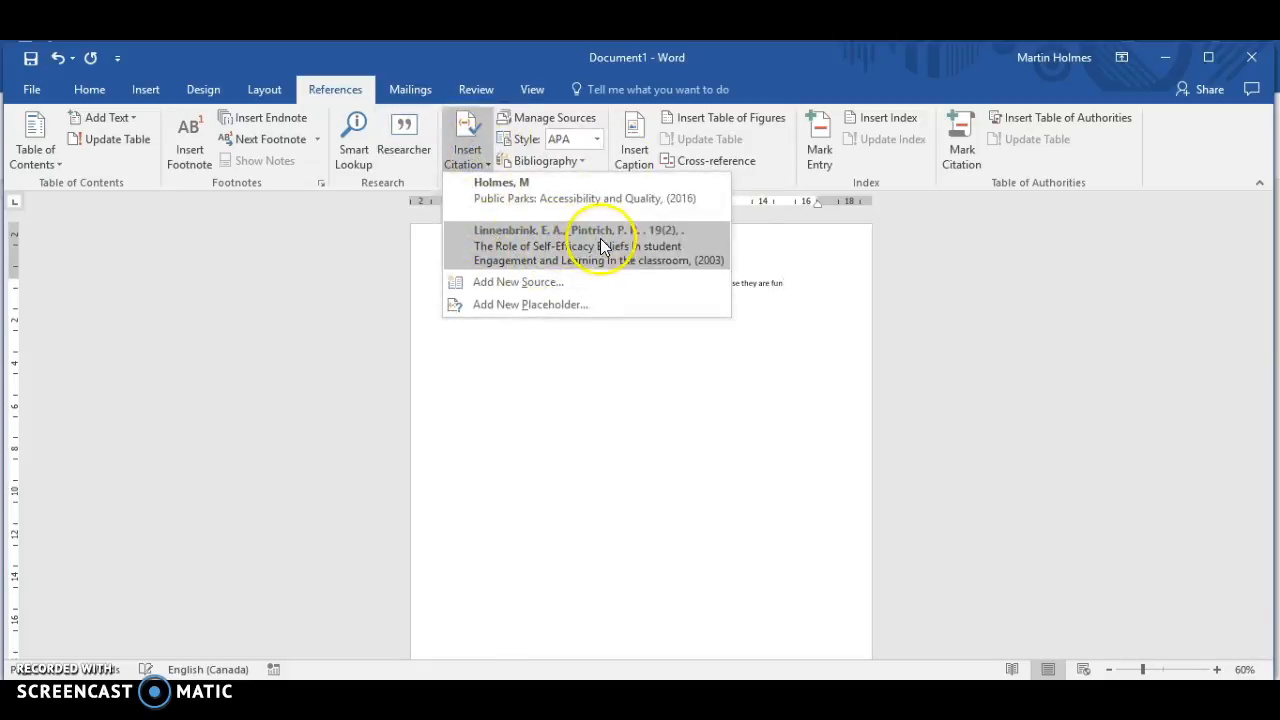
left_click(548, 240)
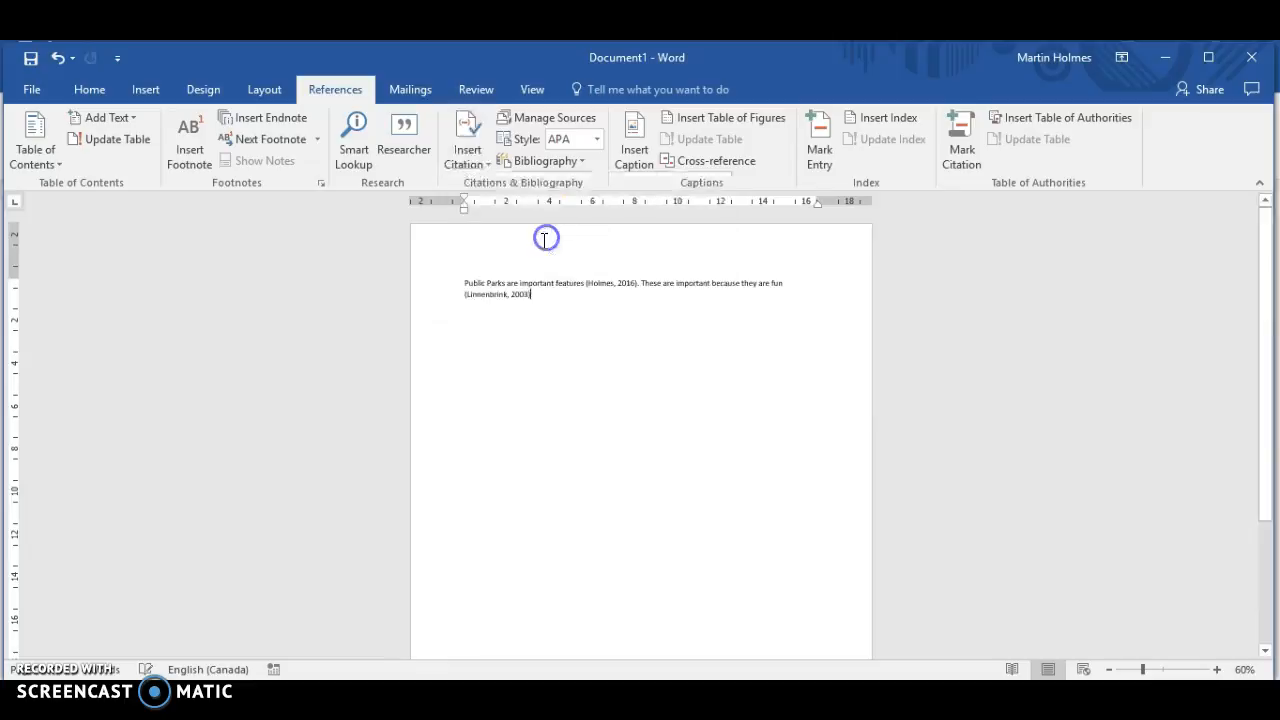
type(".")
Step: Add several blank lines below the paragraph and insert the built-in References list of the cited sources there
key("Return")
key("Return")
key("Return")
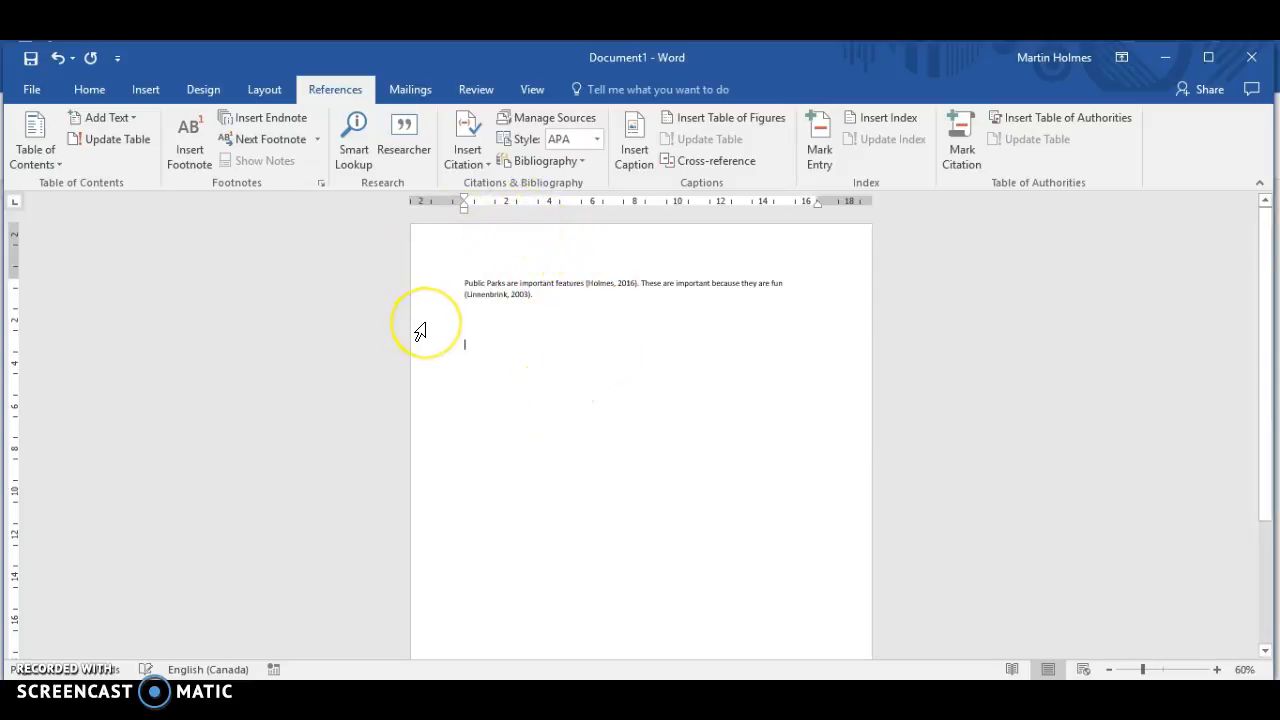
left_click(555, 162)
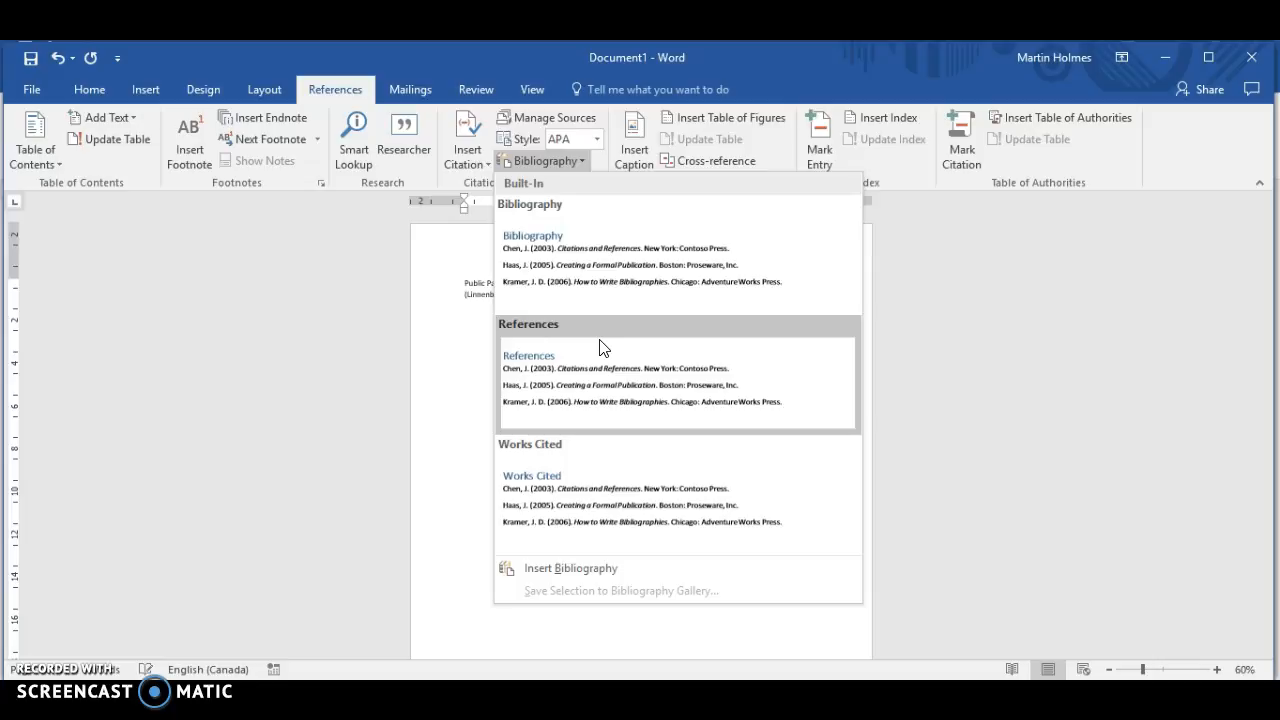
left_click(441, 304)
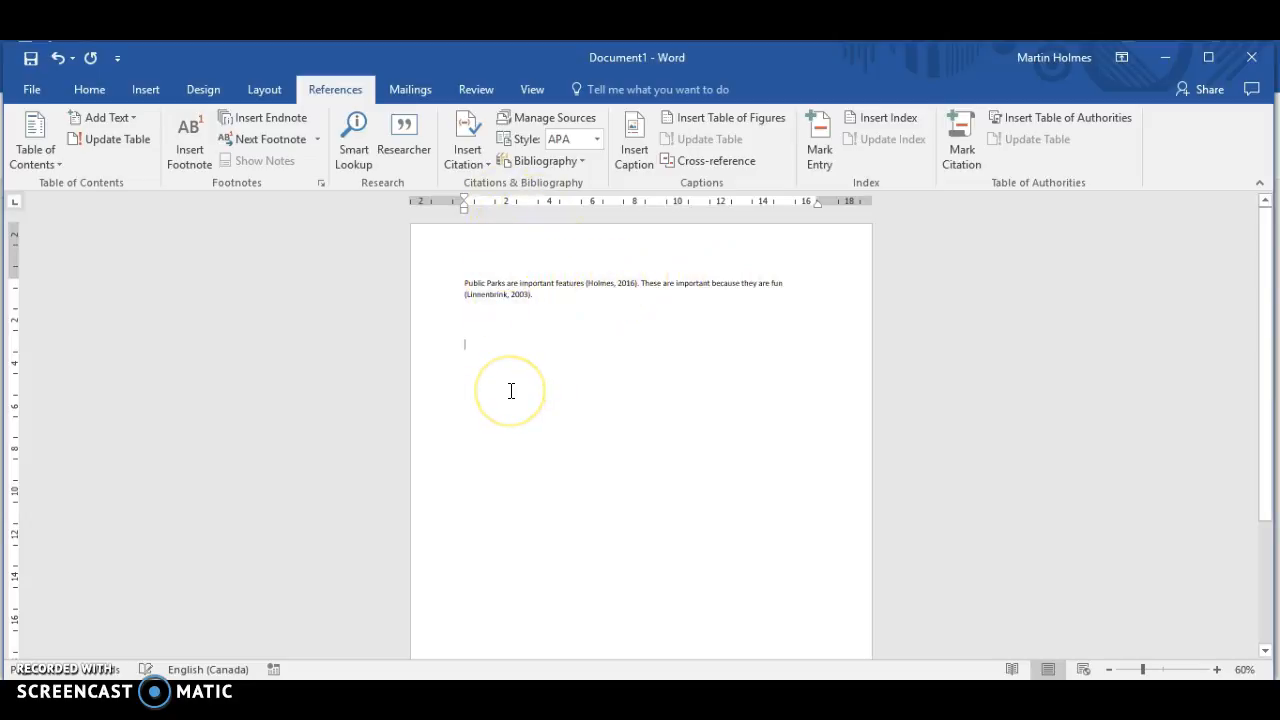
key("Return")
key("Return")
key("Return")
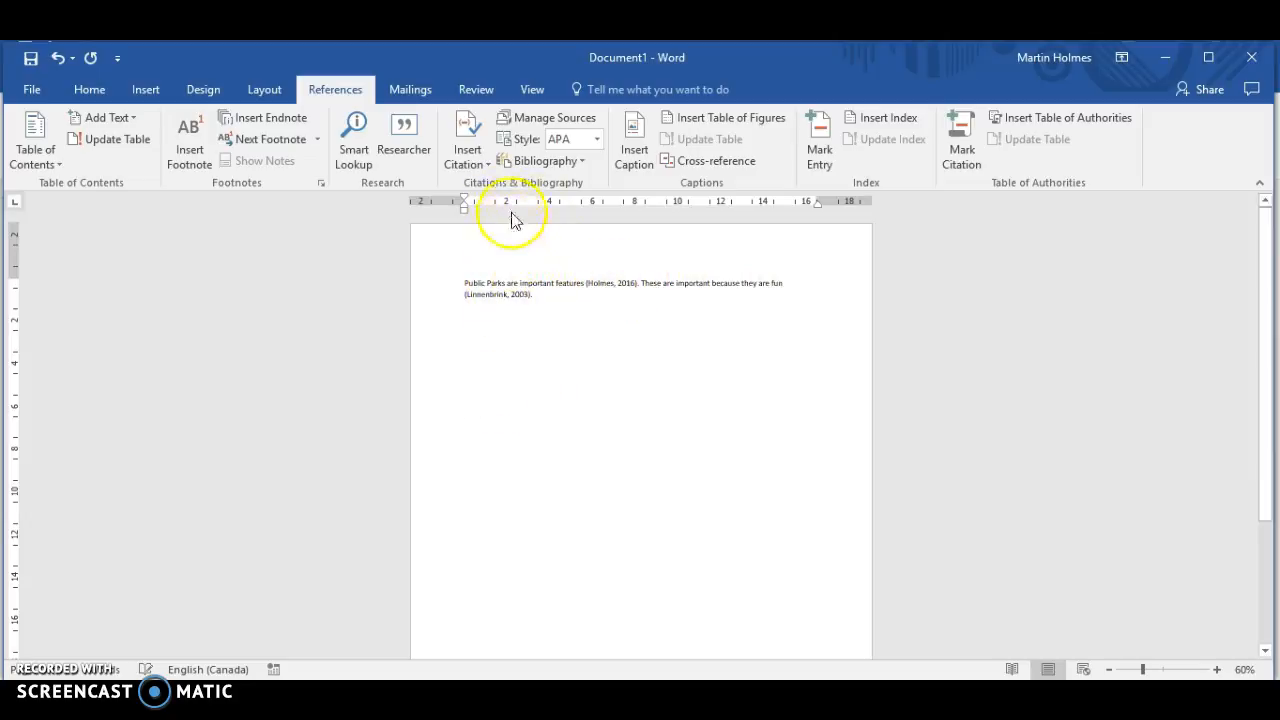
left_click(552, 160)
left_click(678, 372)
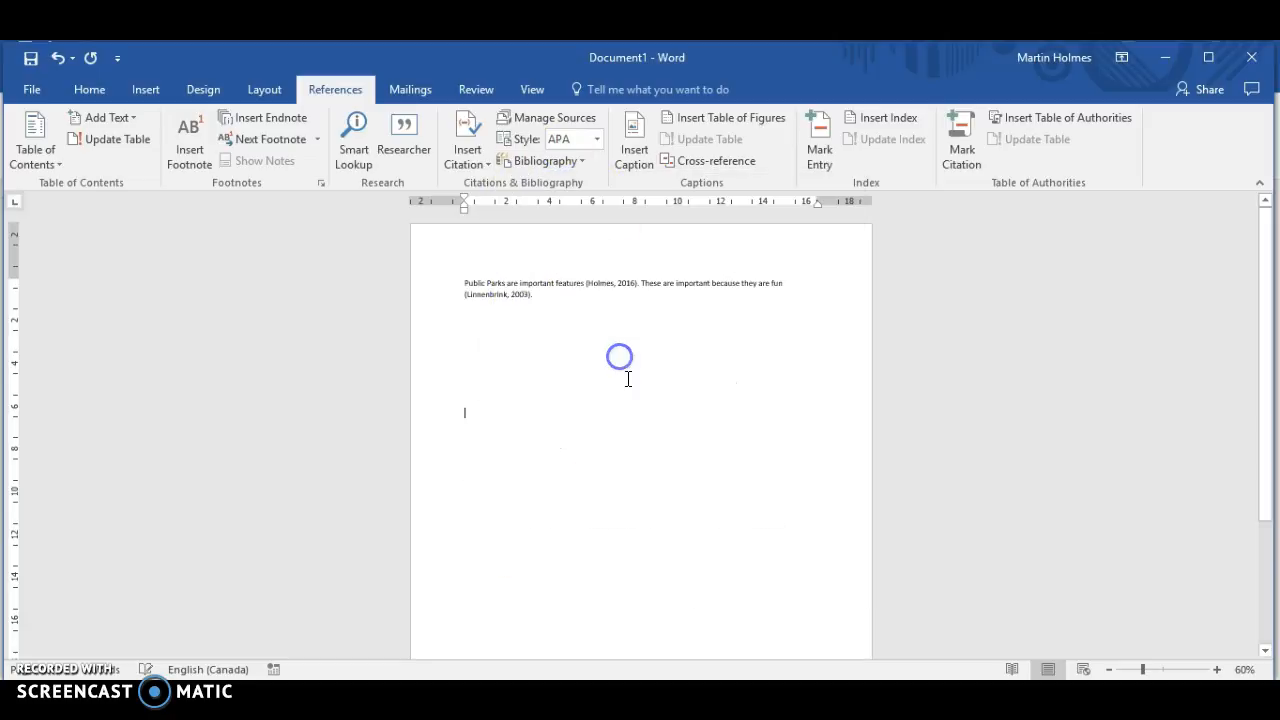
left_click(818, 360)
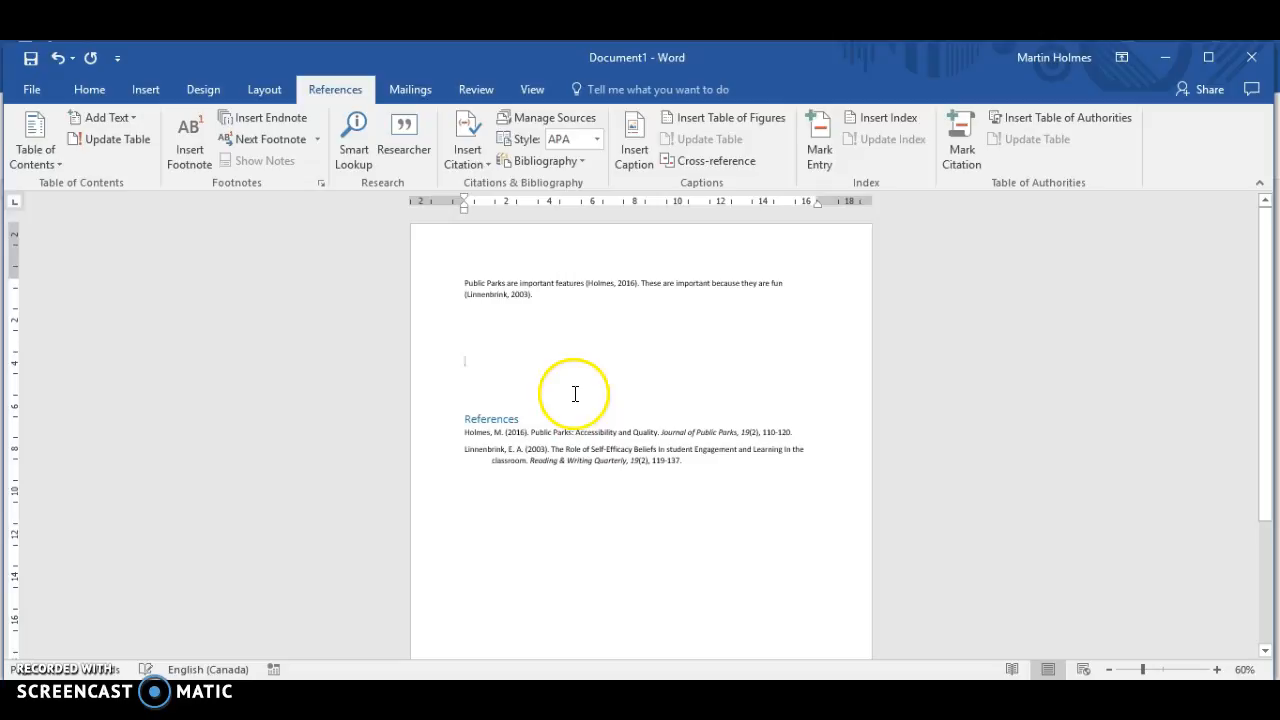
left_click(477, 157)
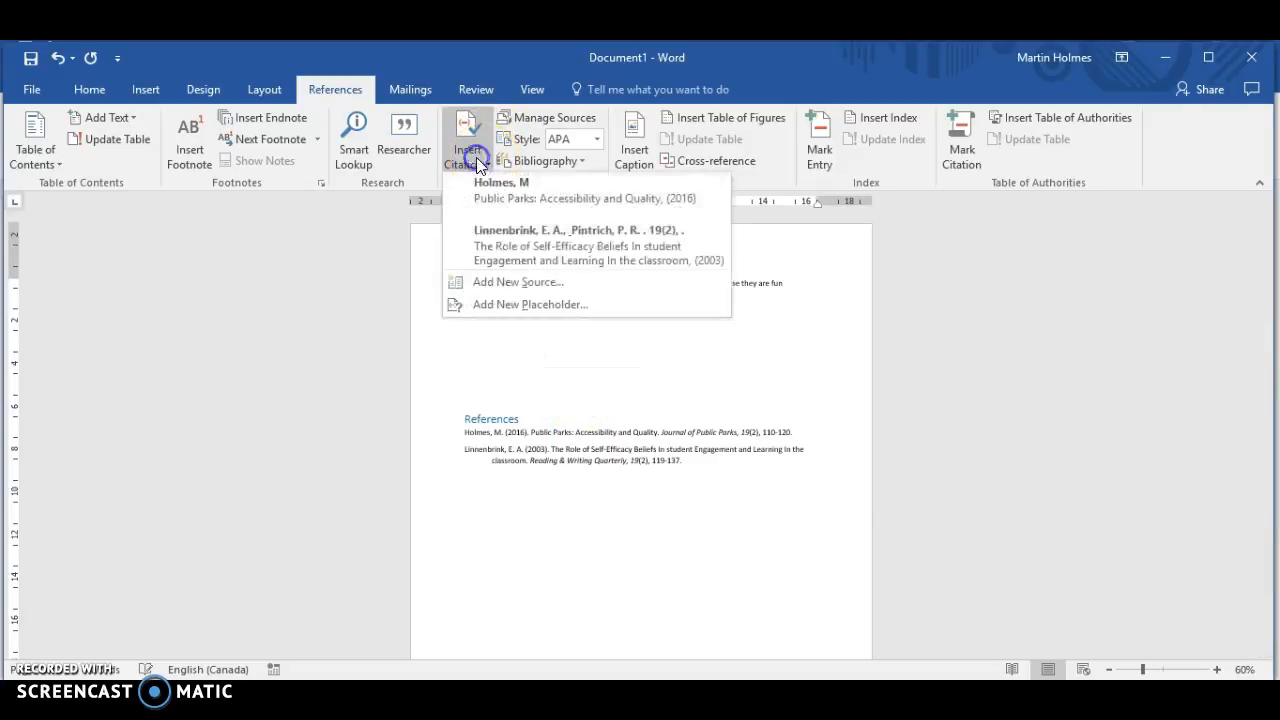
left_click(533, 287)
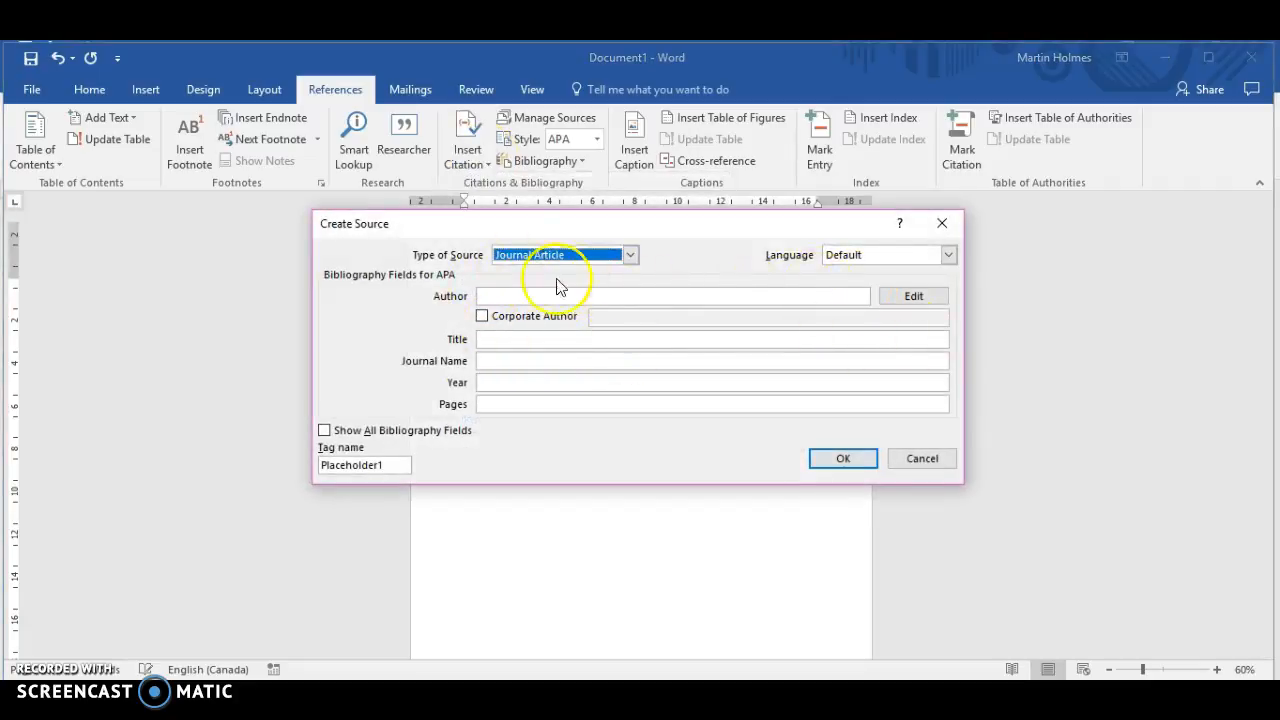
left_click(921, 458)
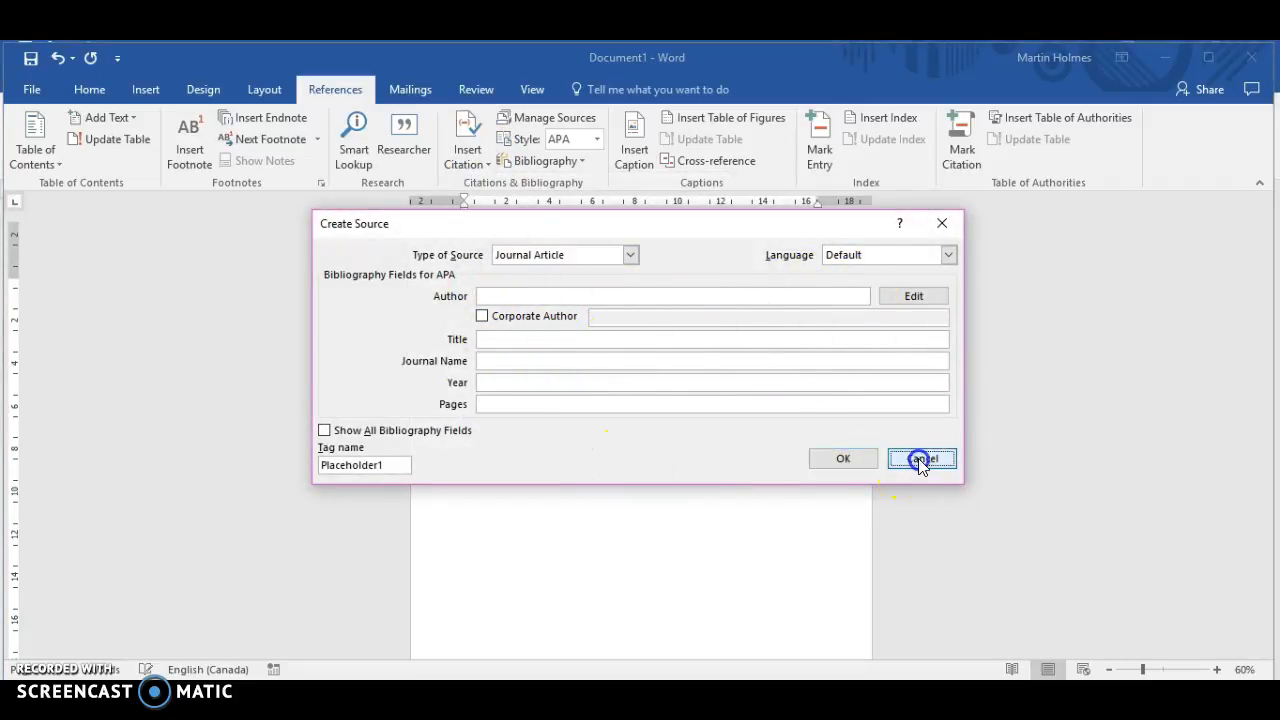
left_click(843, 449)
left_click(555, 338)
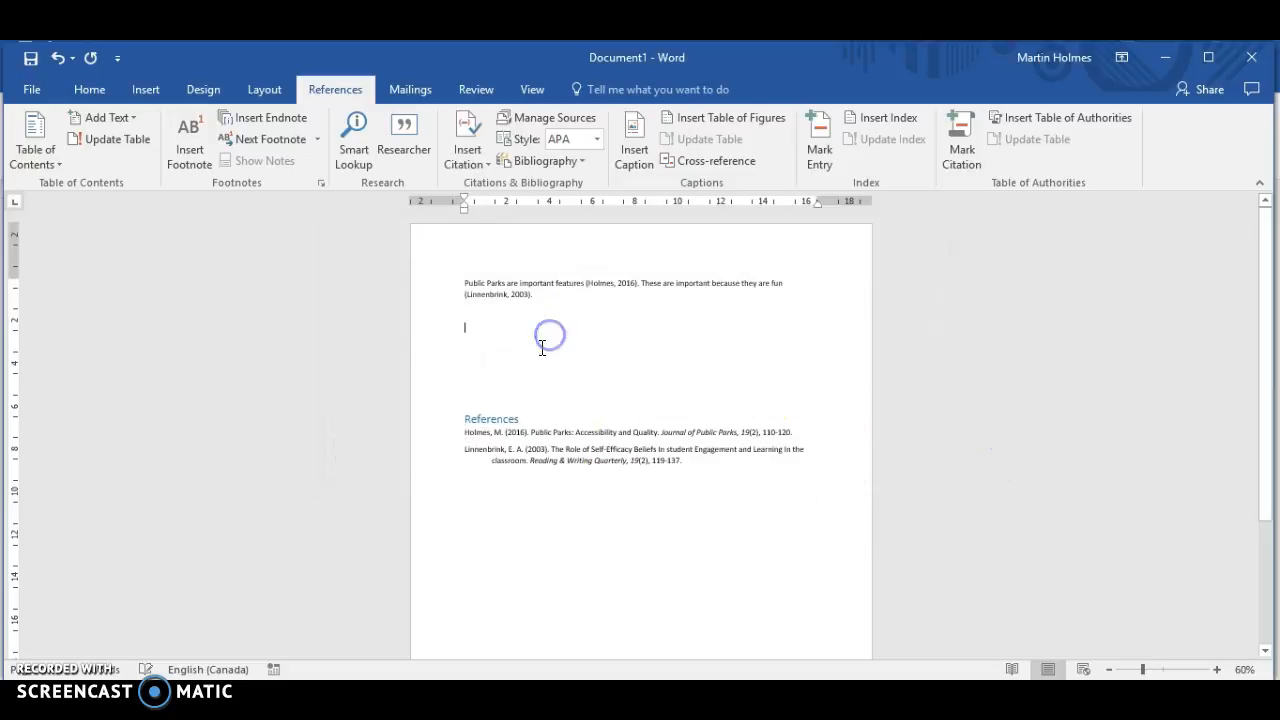
Step: Try the MLA Seventh Edition and Turabian Sixth Edition citation styles on the document's citations and reference list
left_click(599, 140)
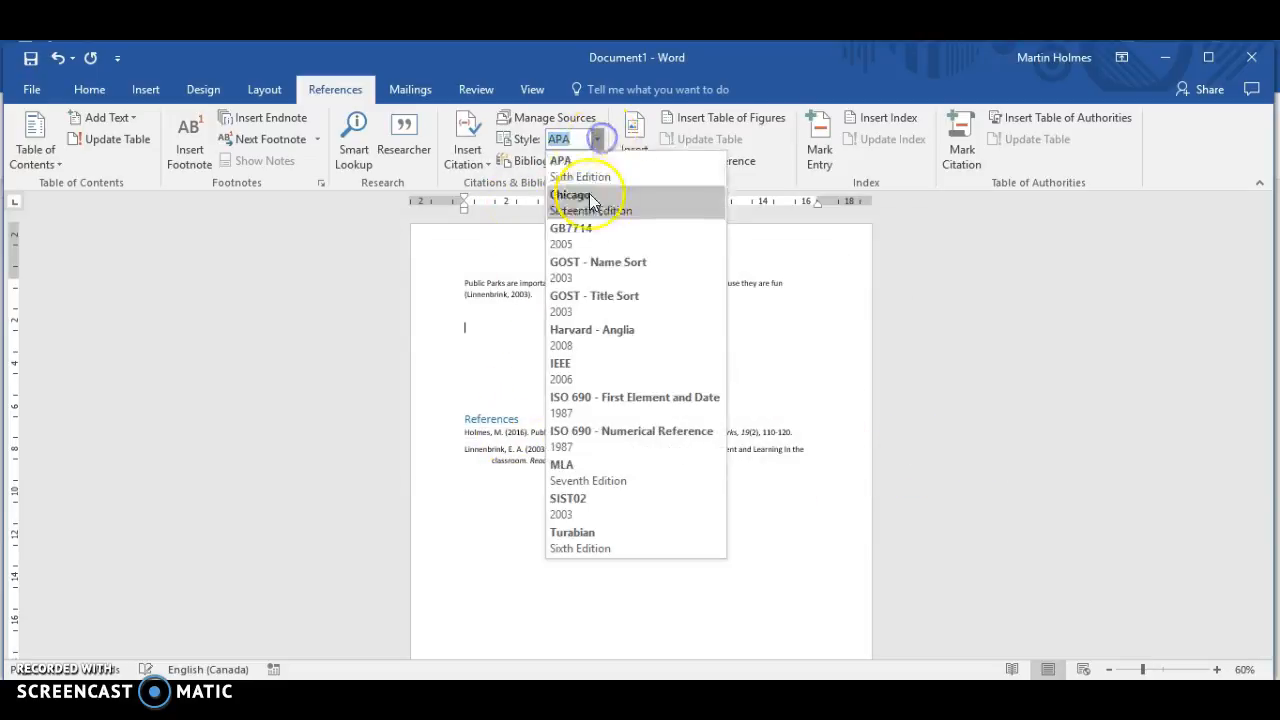
left_click(594, 464)
left_click(1092, 426)
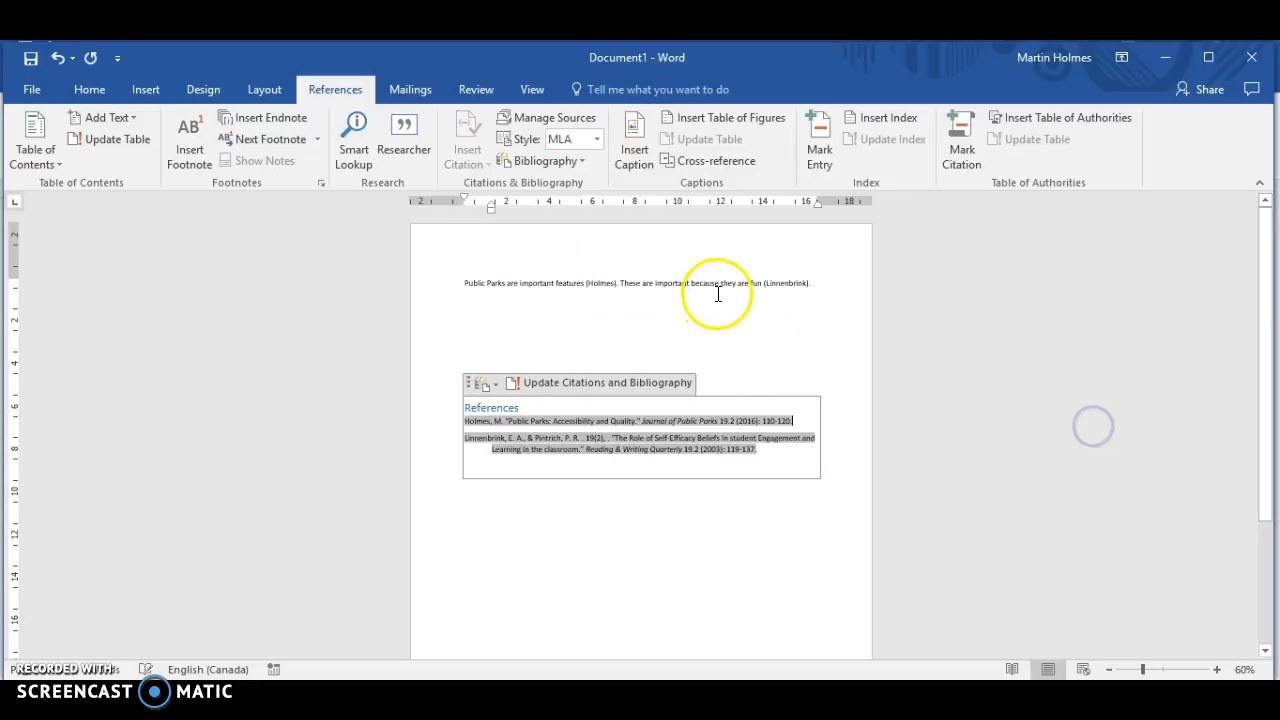
left_click(664, 303)
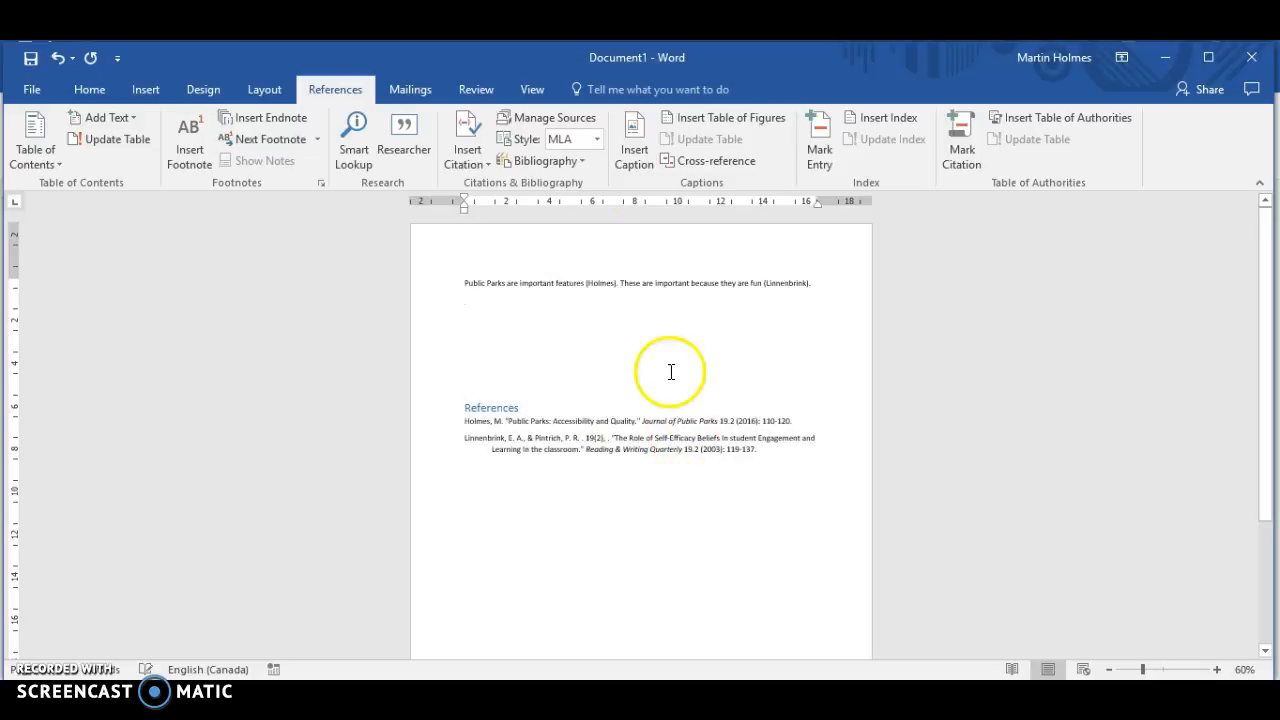
left_click(602, 139)
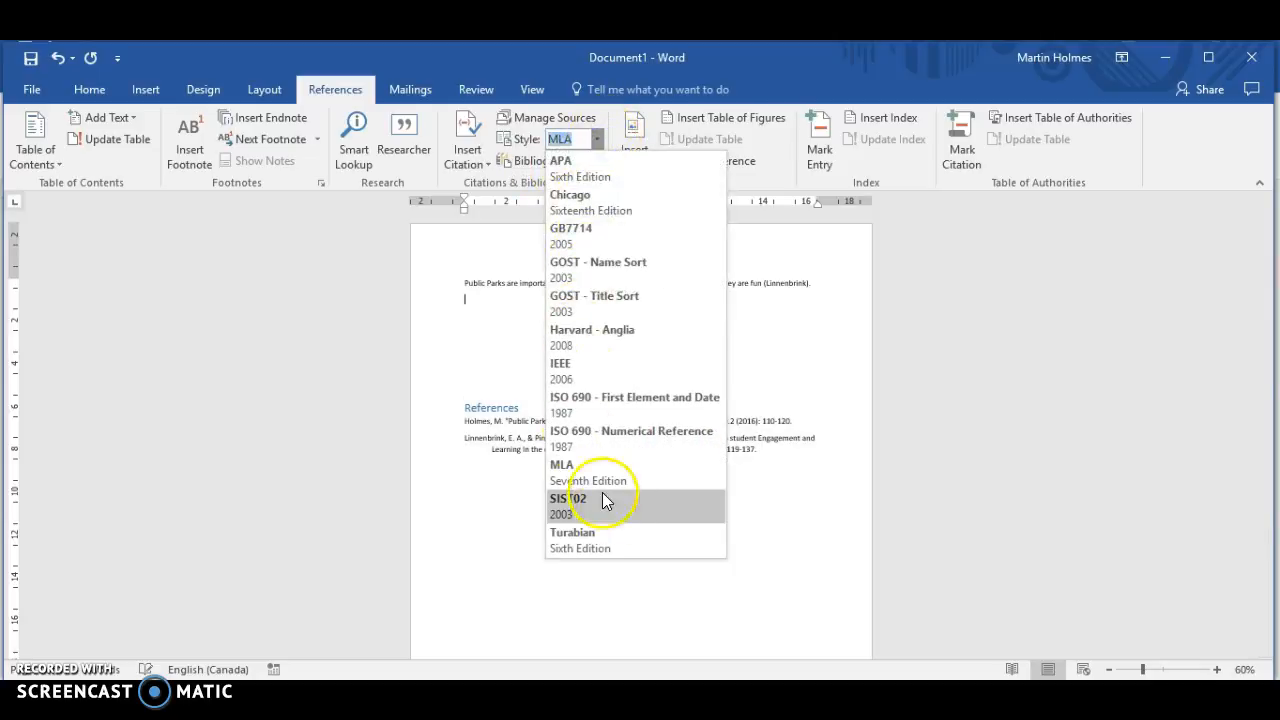
left_click(611, 537)
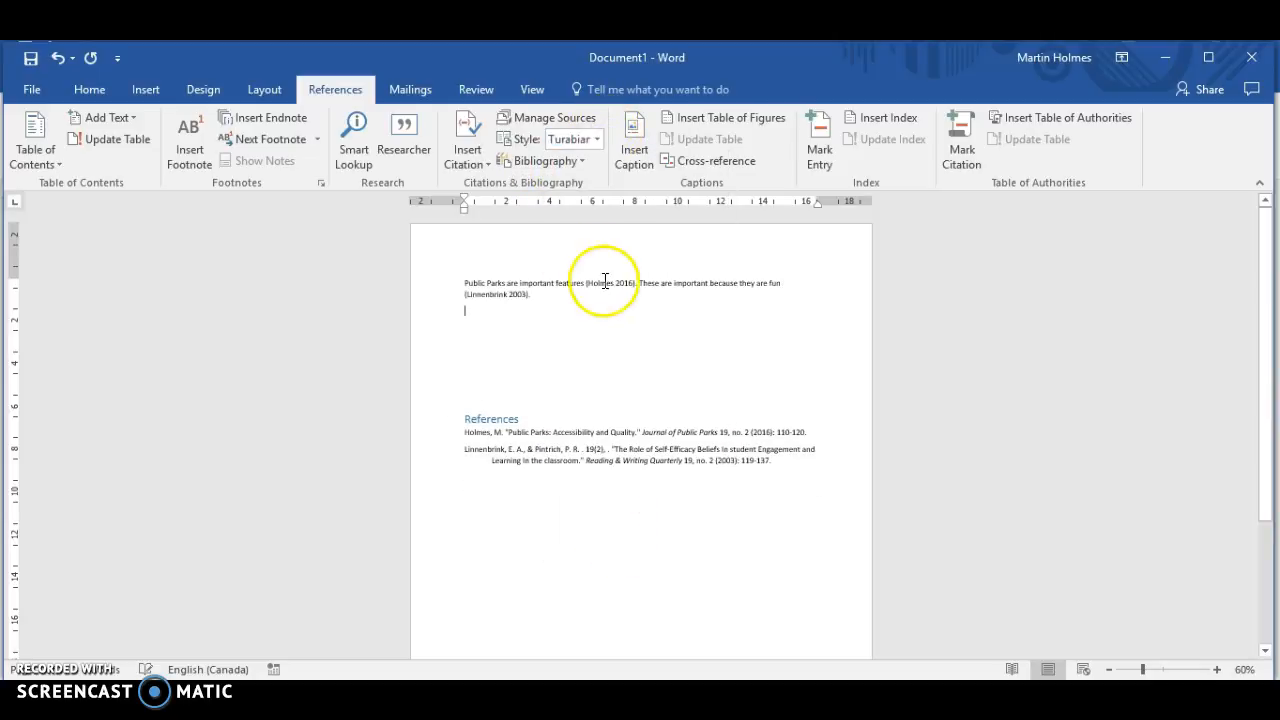
Step: Set the citation and bibliography style of the document to Chicago Sixteenth Edition
left_click(596, 139)
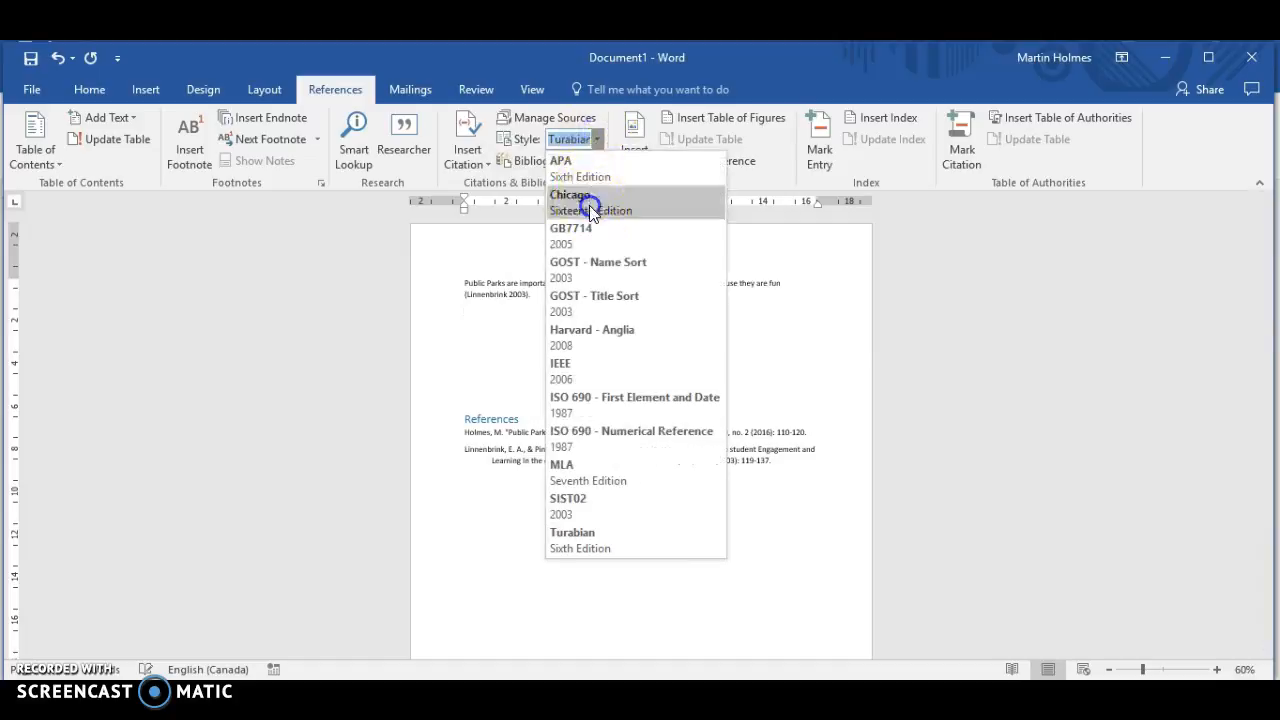
left_click(589, 205)
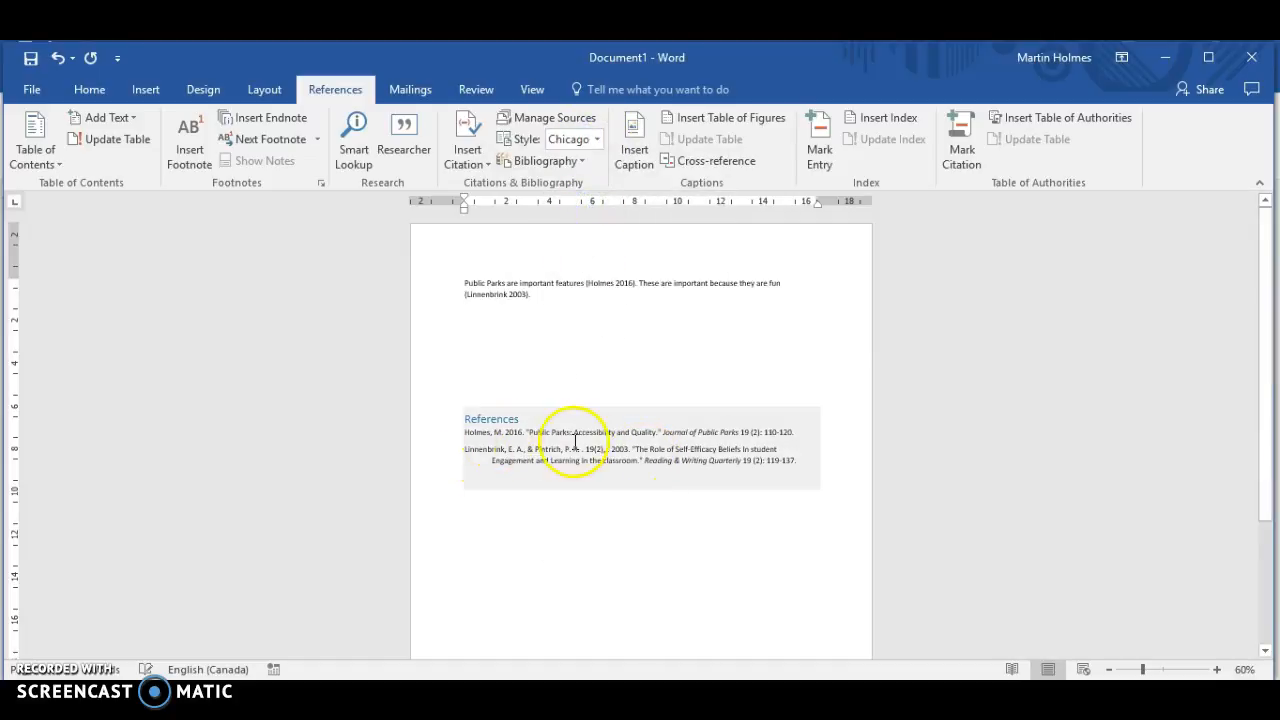
left_click(538, 362)
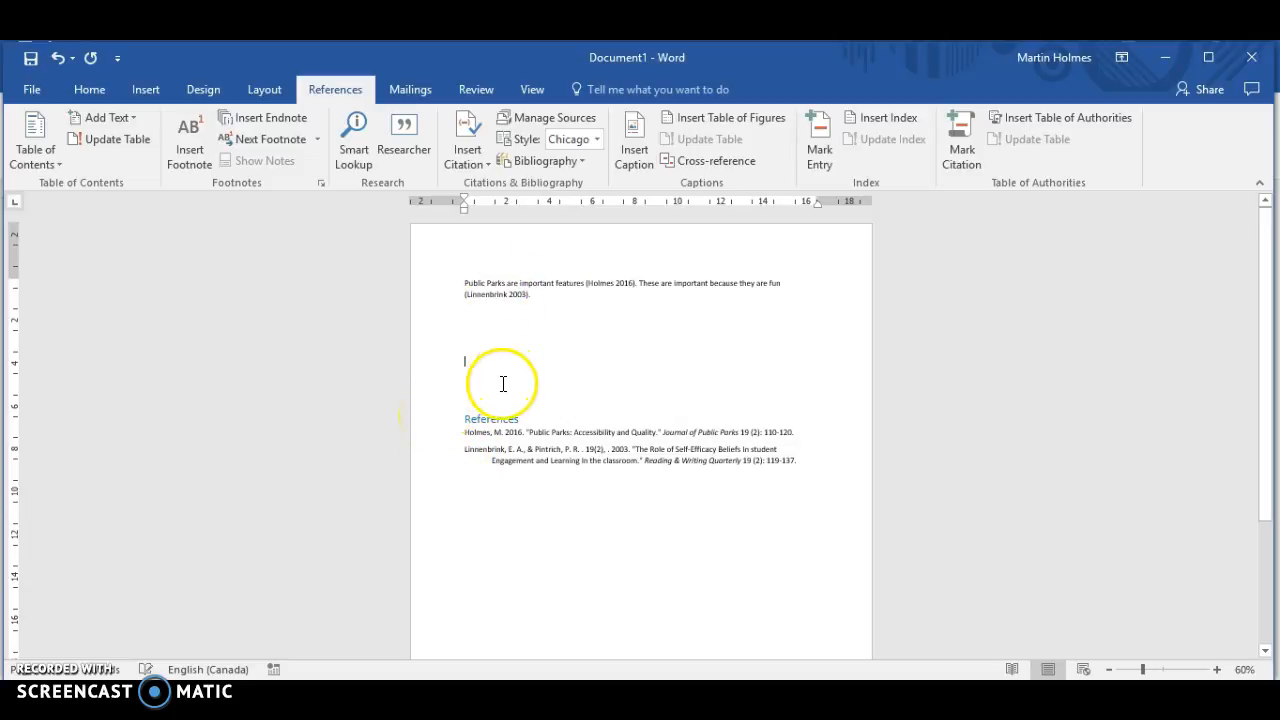
left_click(550, 356)
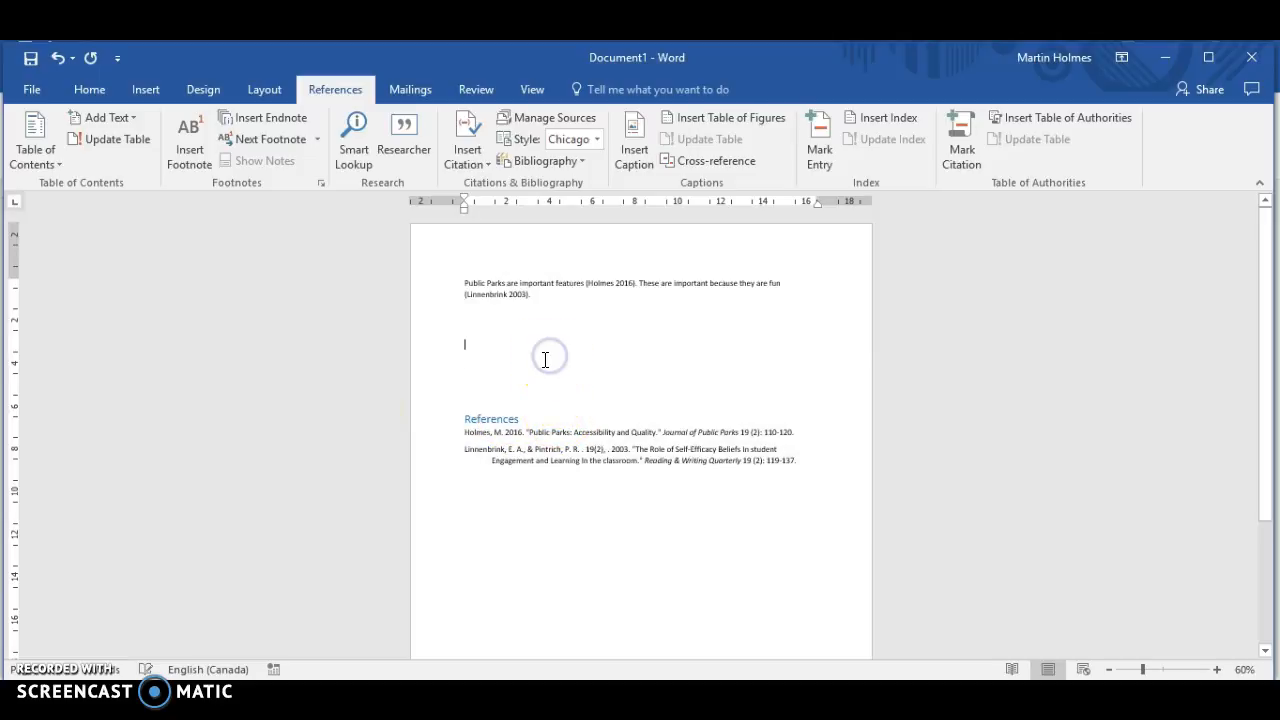